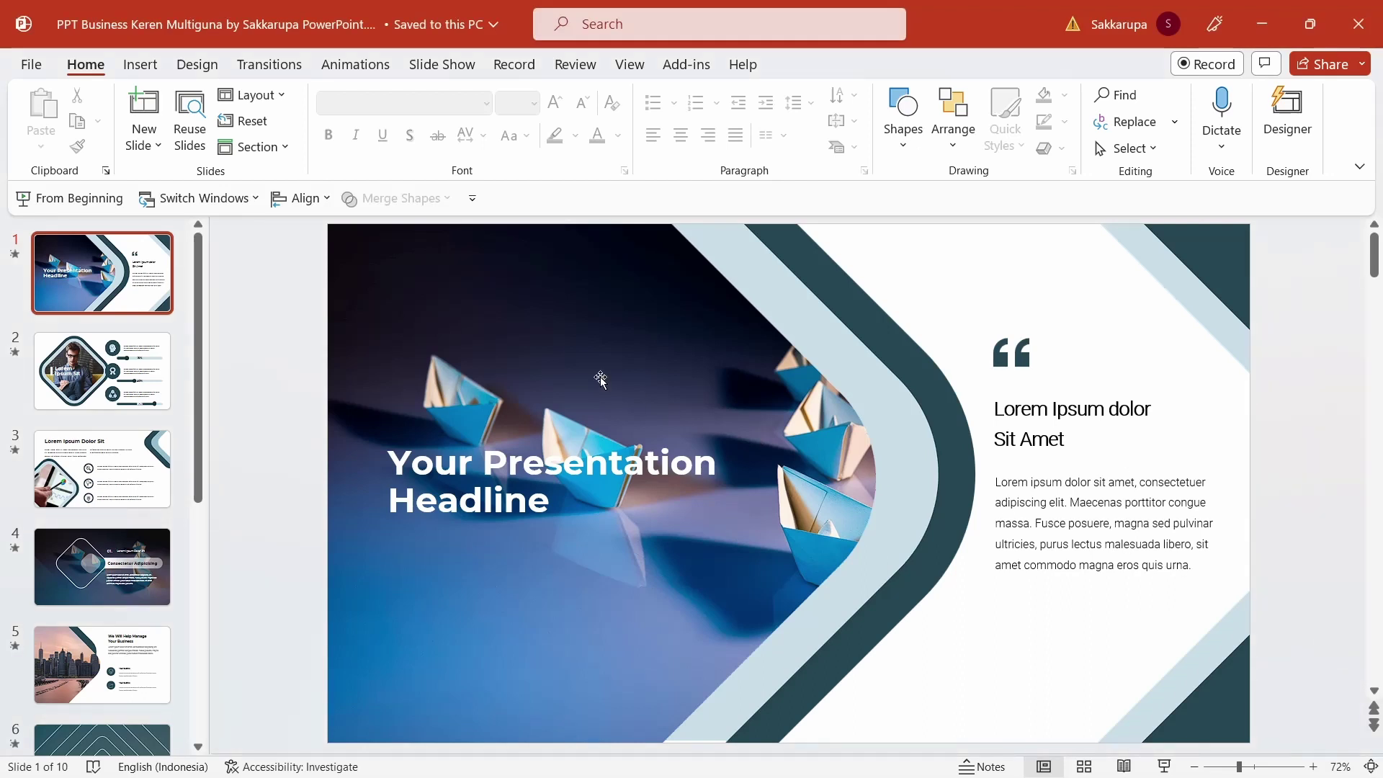
# Step: Run the slide show from the first slide, advancing six times through to the Thank You slide
pyautogui.click(69, 198)
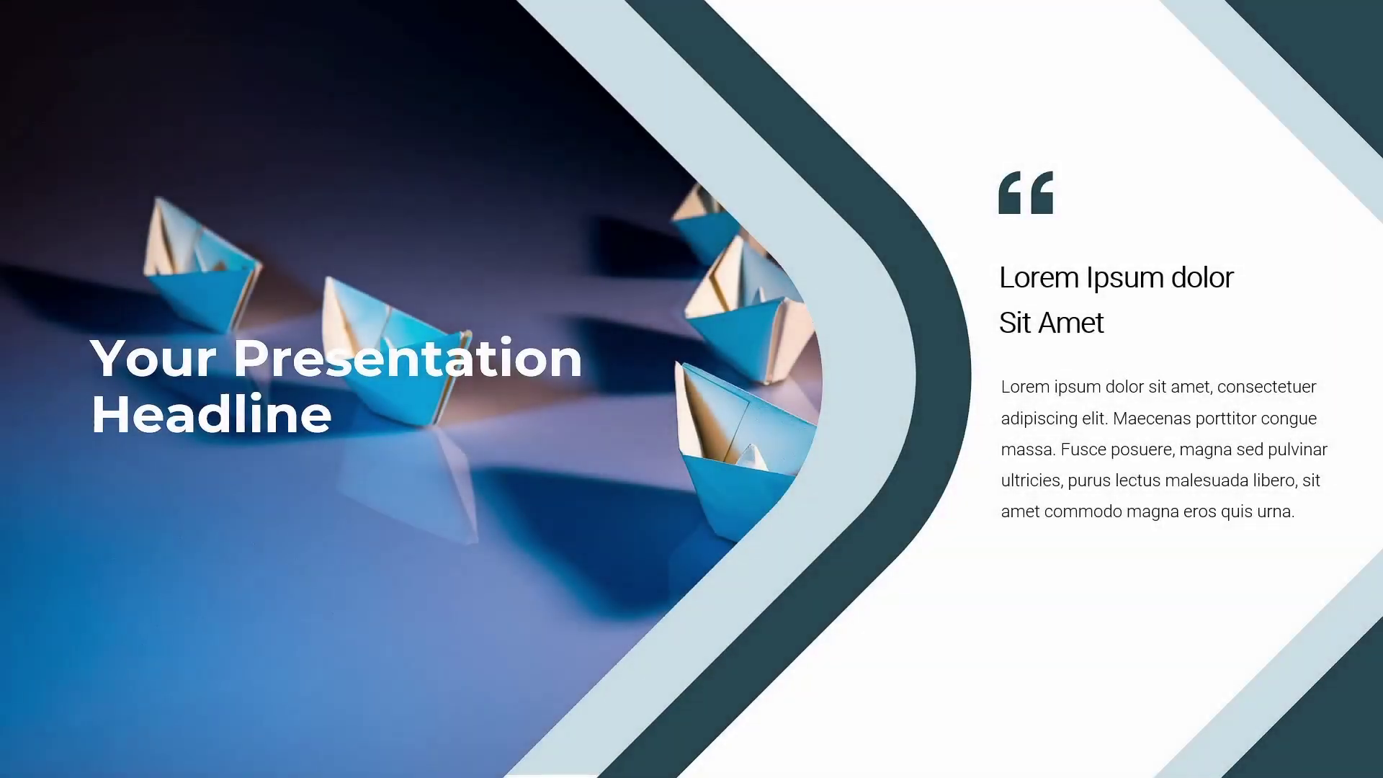
pyautogui.press('Right')
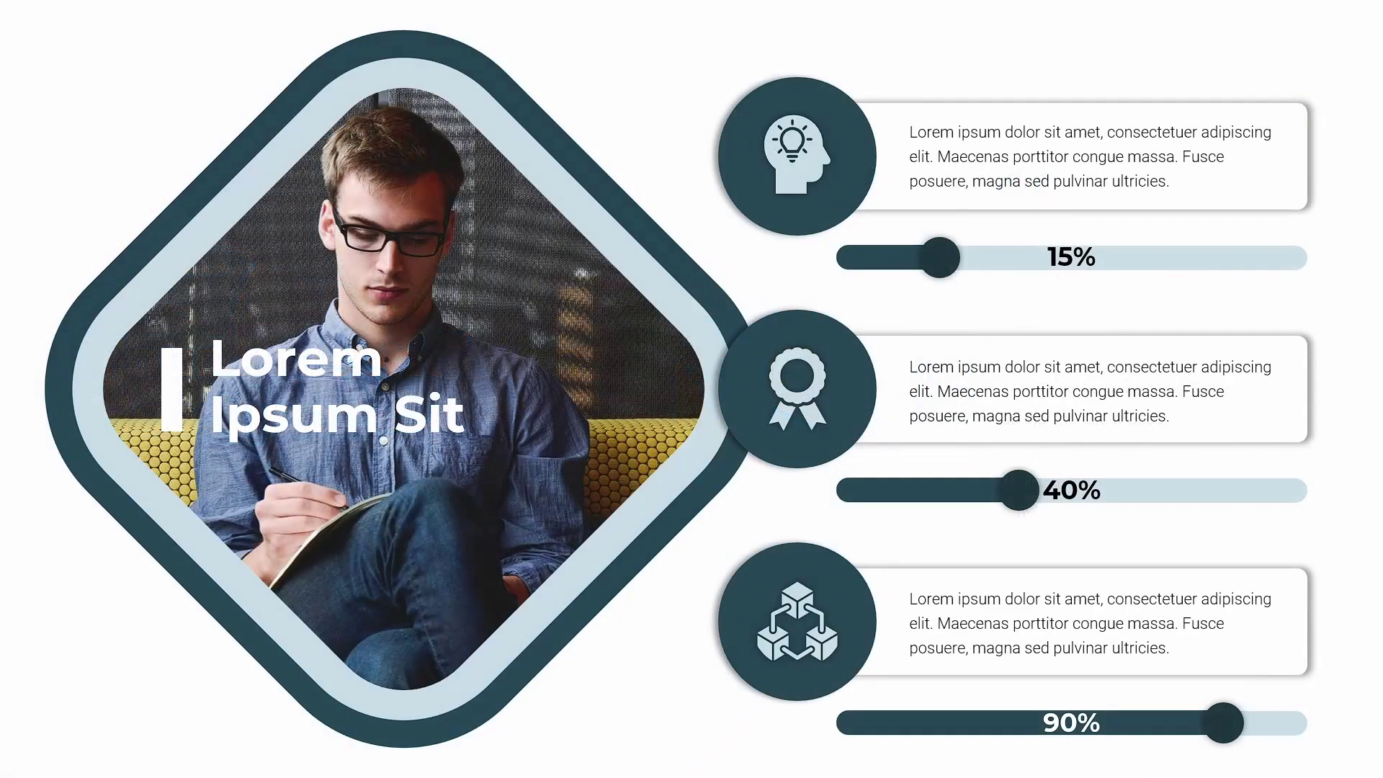
pyautogui.press('Right')
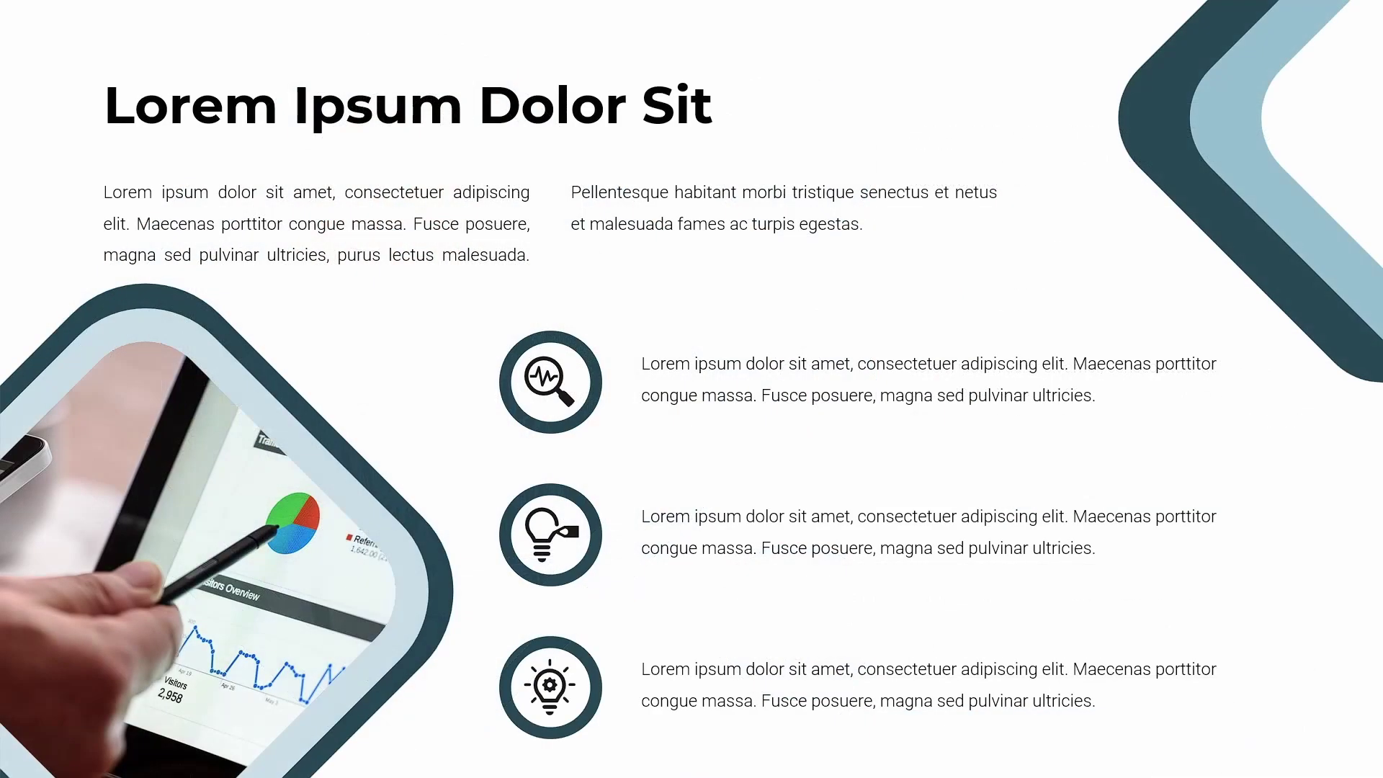
pyautogui.press('Right')
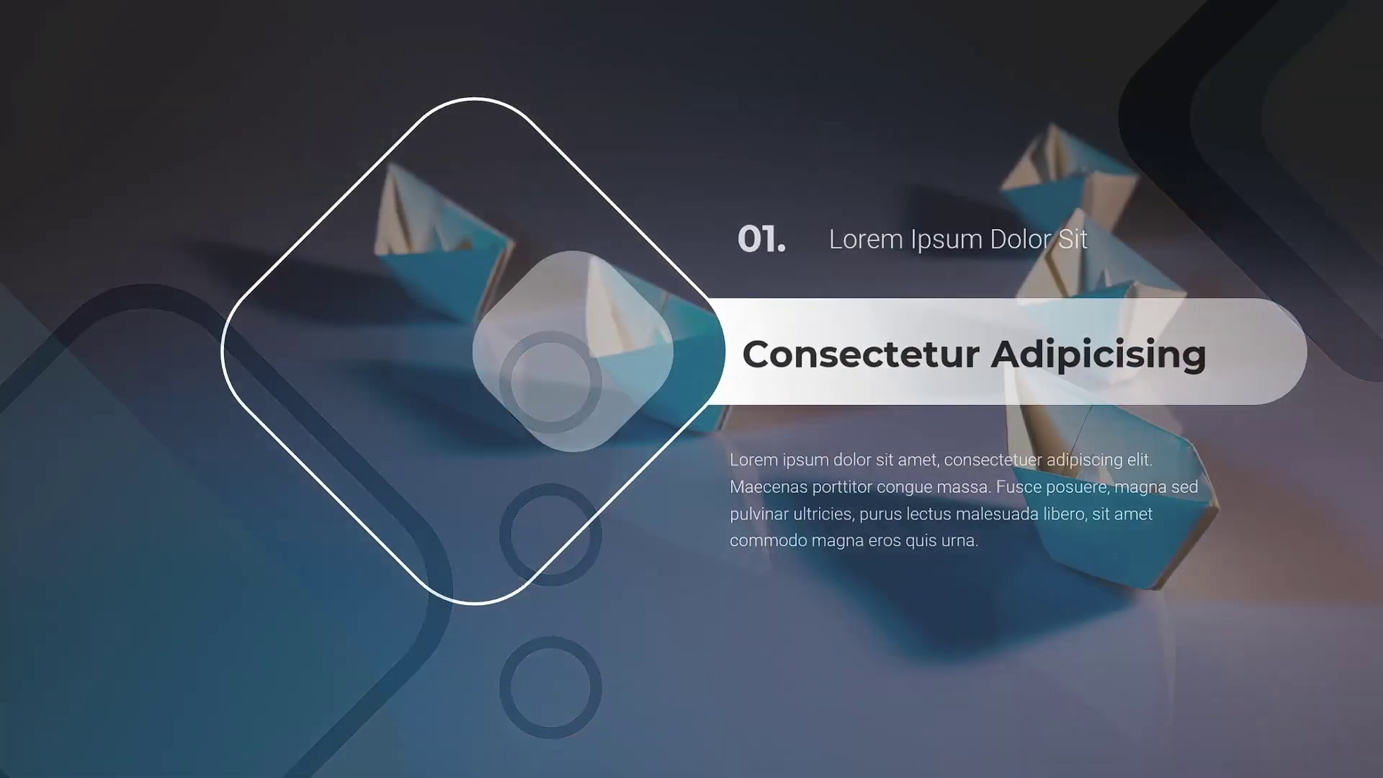
pyautogui.press('Right')
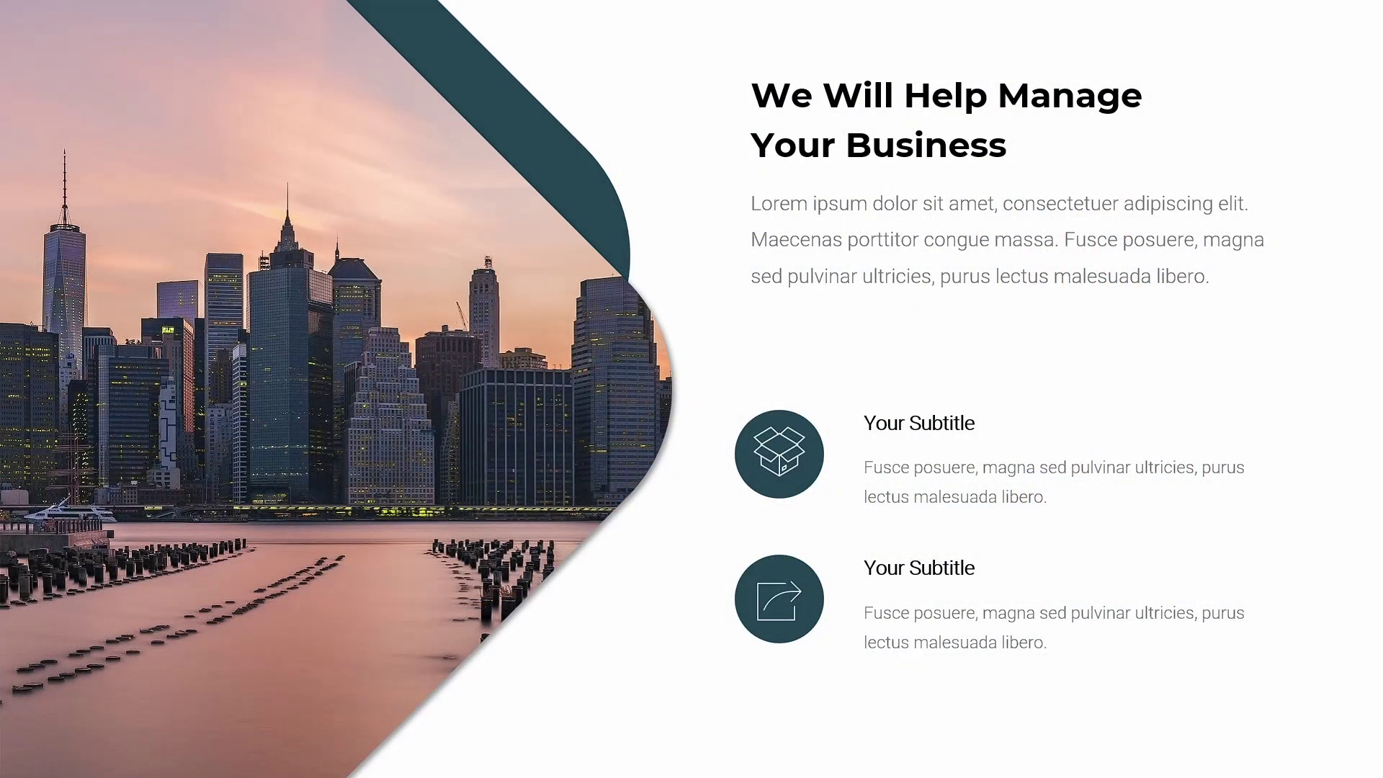
pyautogui.press('Right')
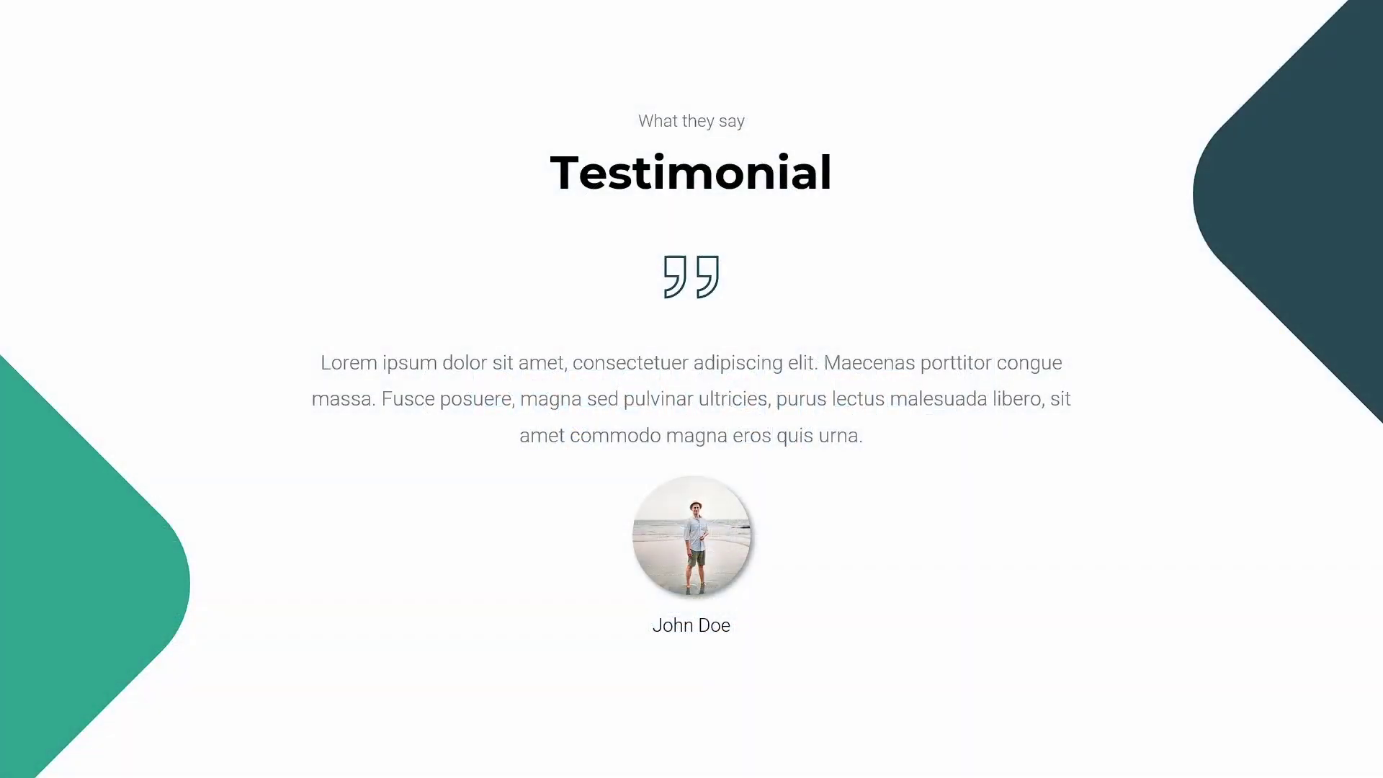
pyautogui.press('Right')
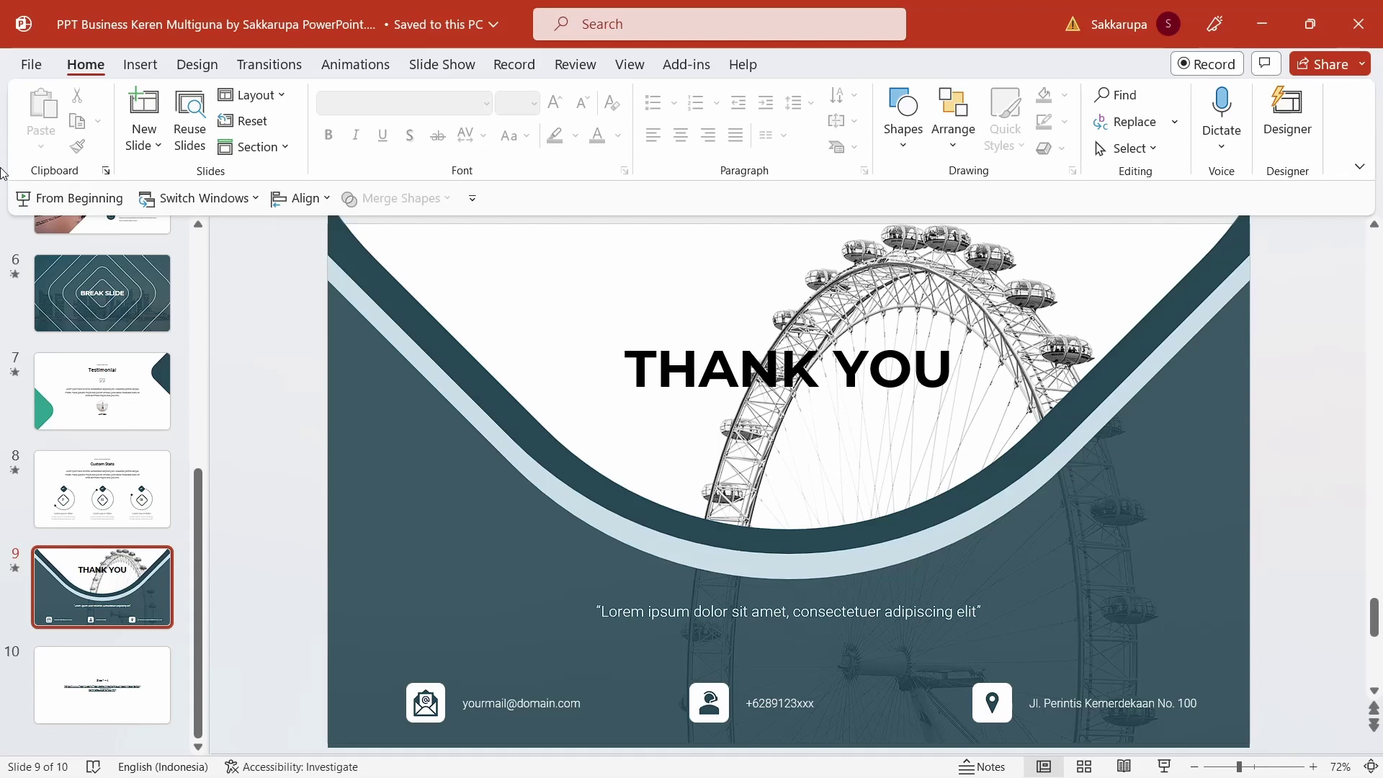
# Step: Swap slide 1's paper-boat photo for the domenico-loia desk-and-laptop image from this device
pyautogui.click(133, 418)
pyautogui.scroll(5, 135, 451)
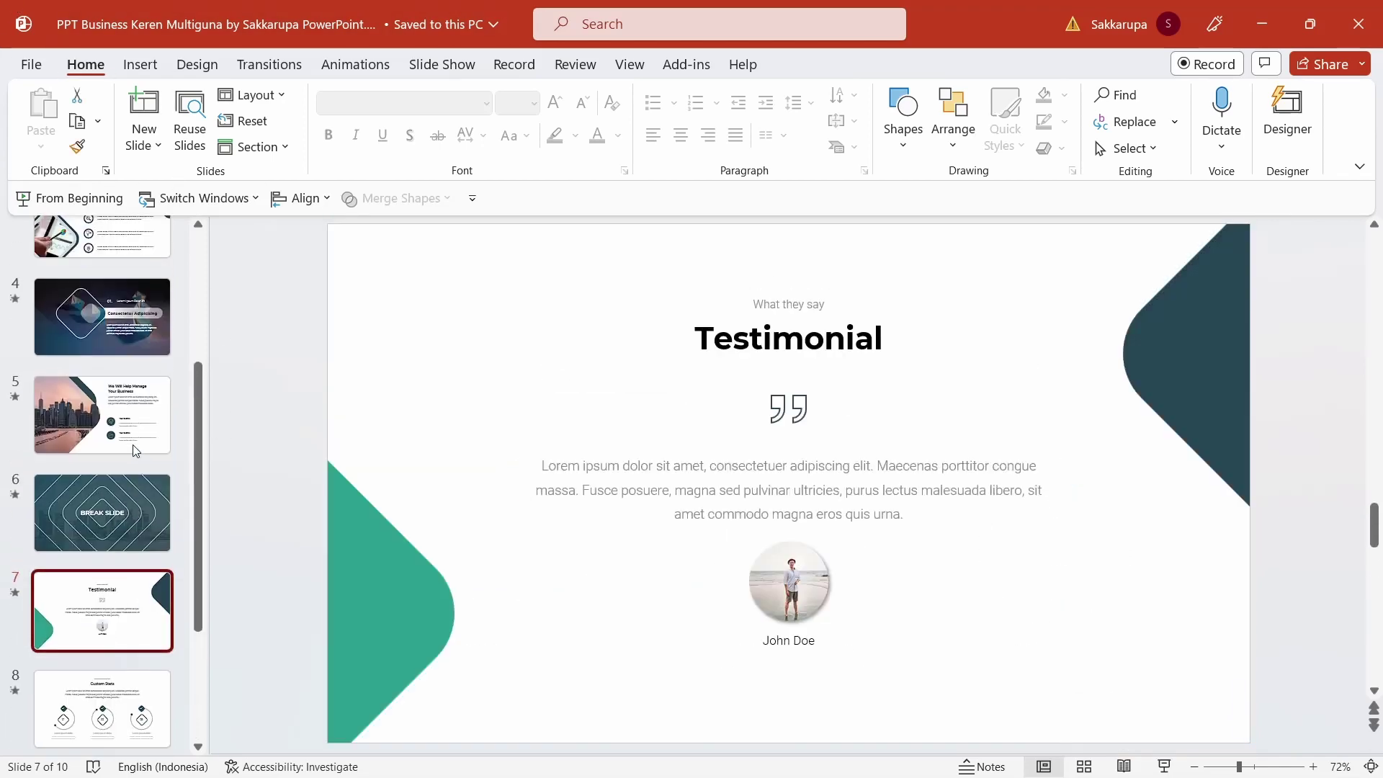
pyautogui.click(117, 287)
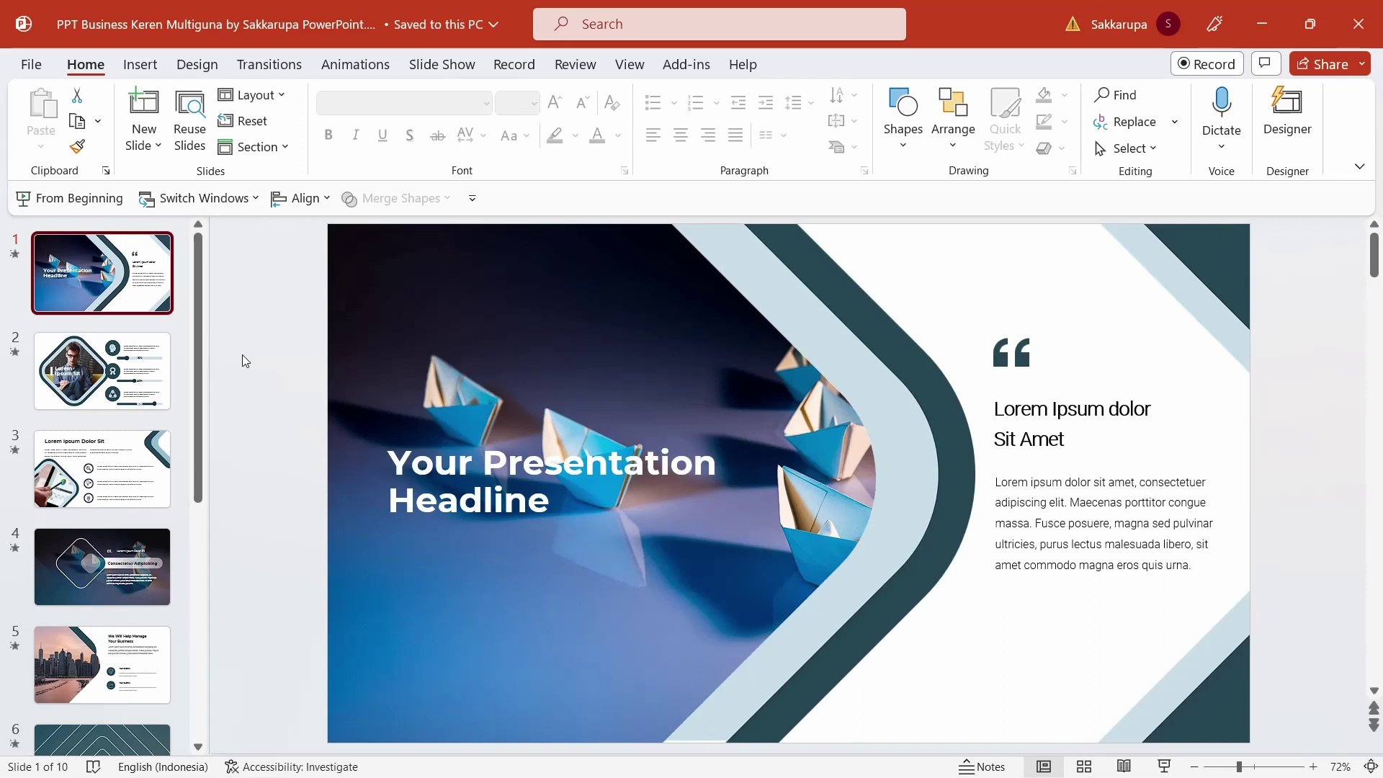
pyautogui.click(518, 618)
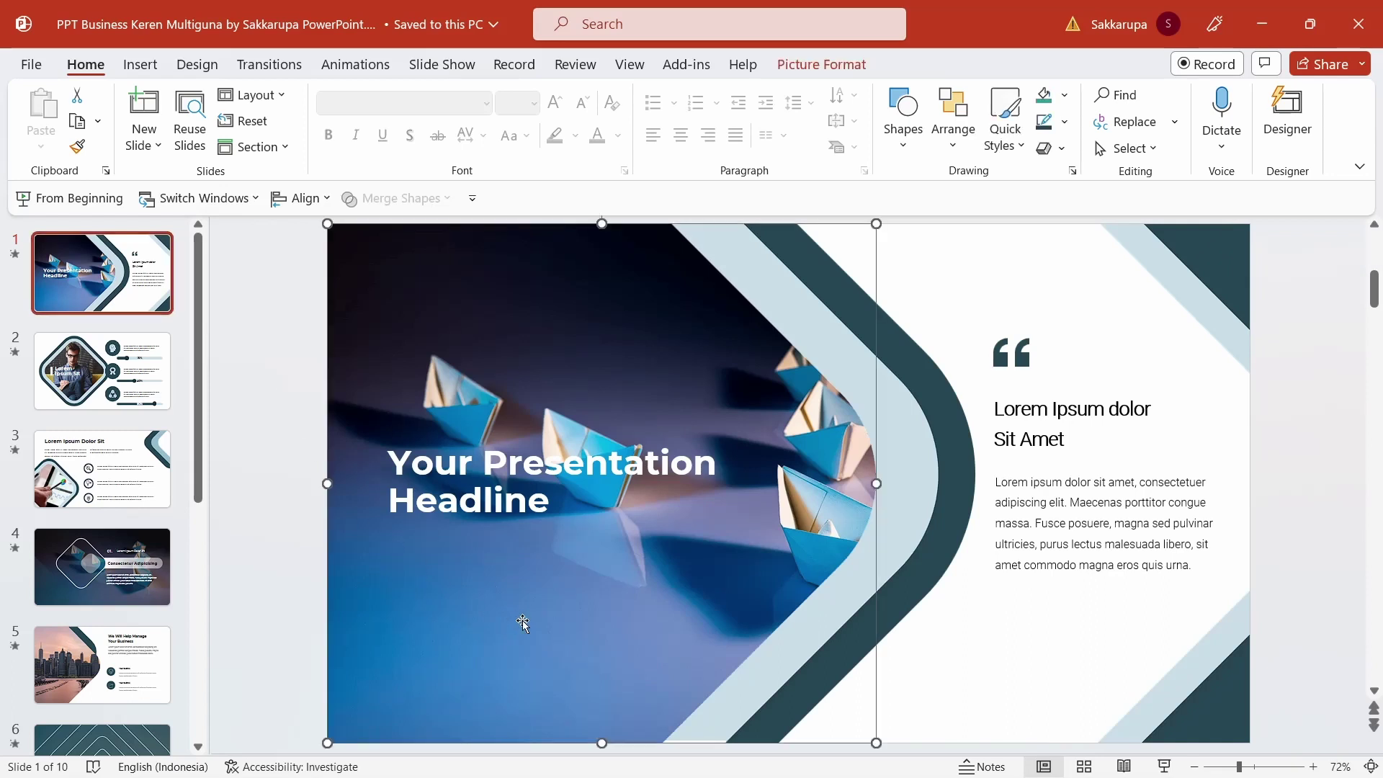
pyautogui.rightClick(522, 620)
pyautogui.moveTo(633, 291)
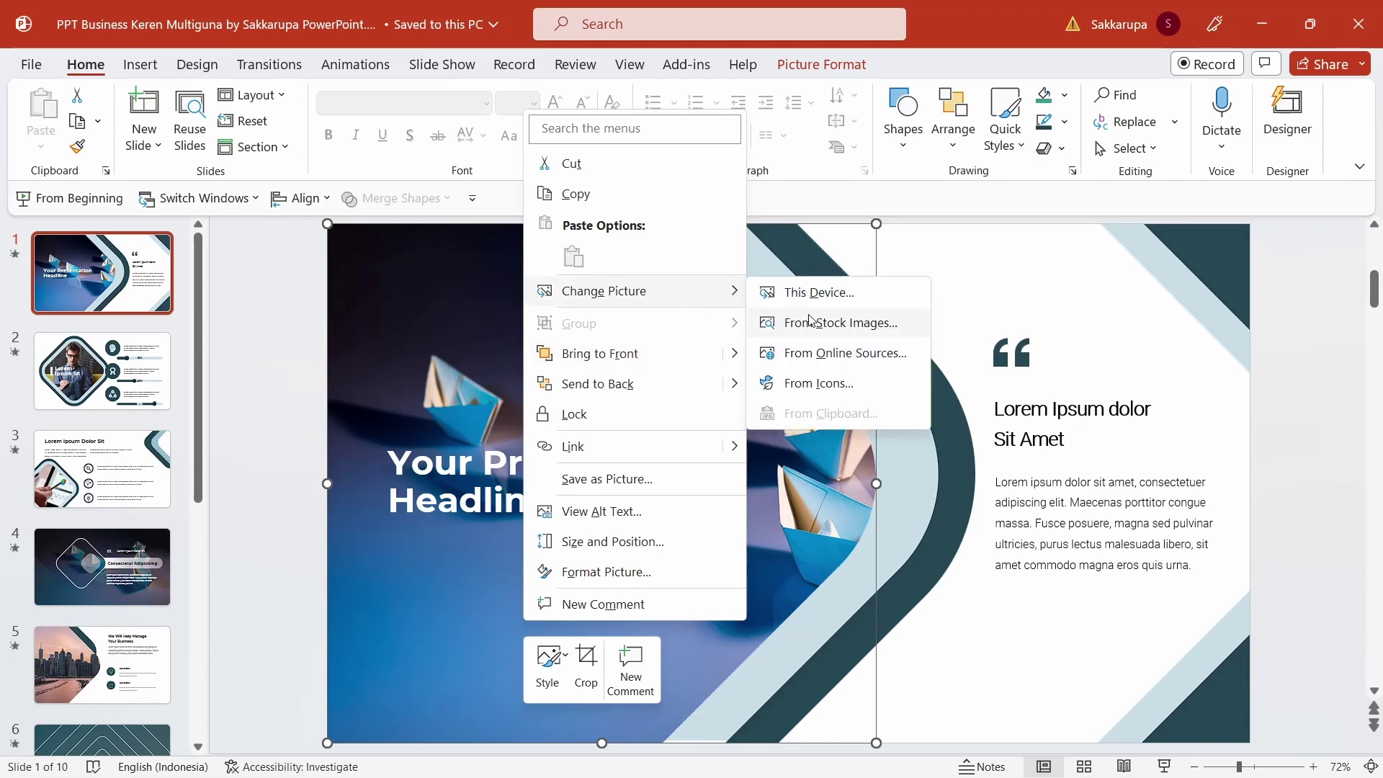
pyautogui.click(865, 304)
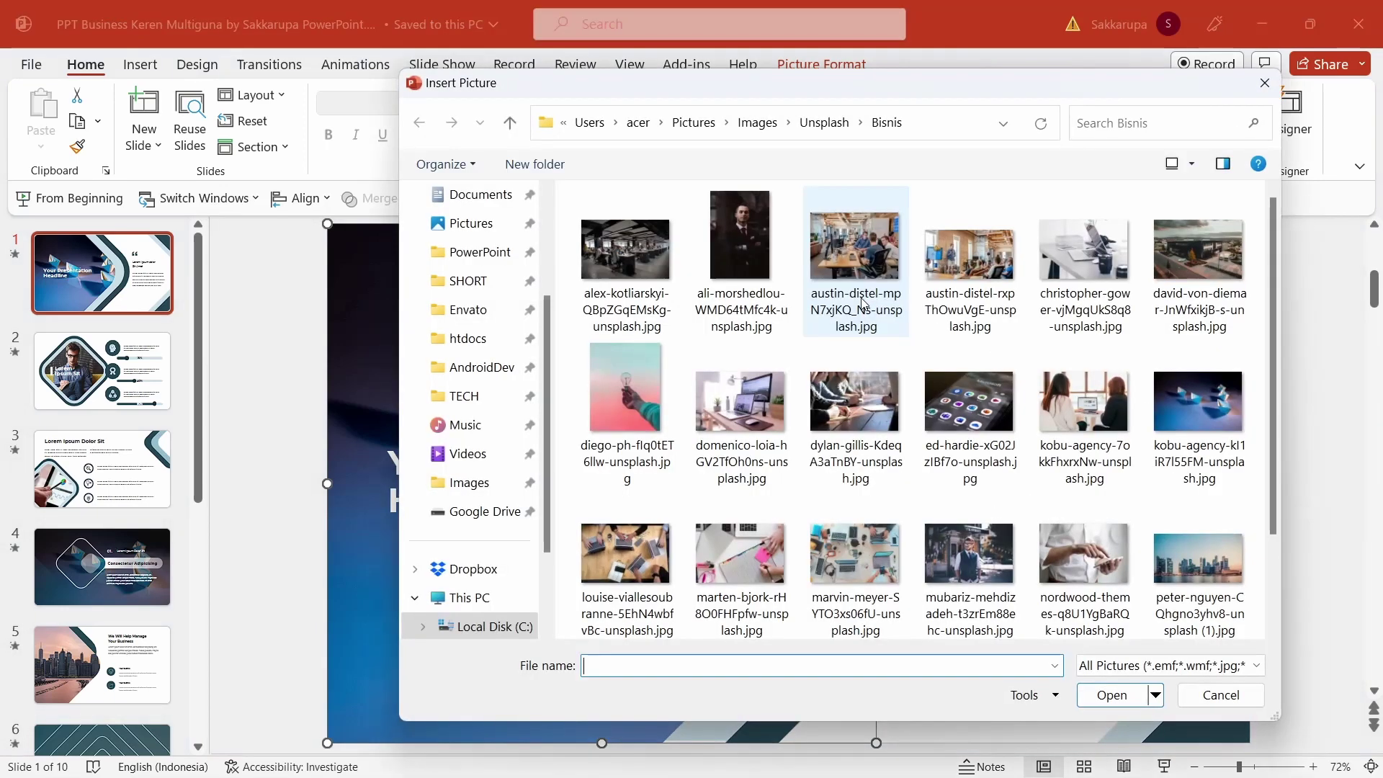
pyautogui.doubleClick(751, 424)
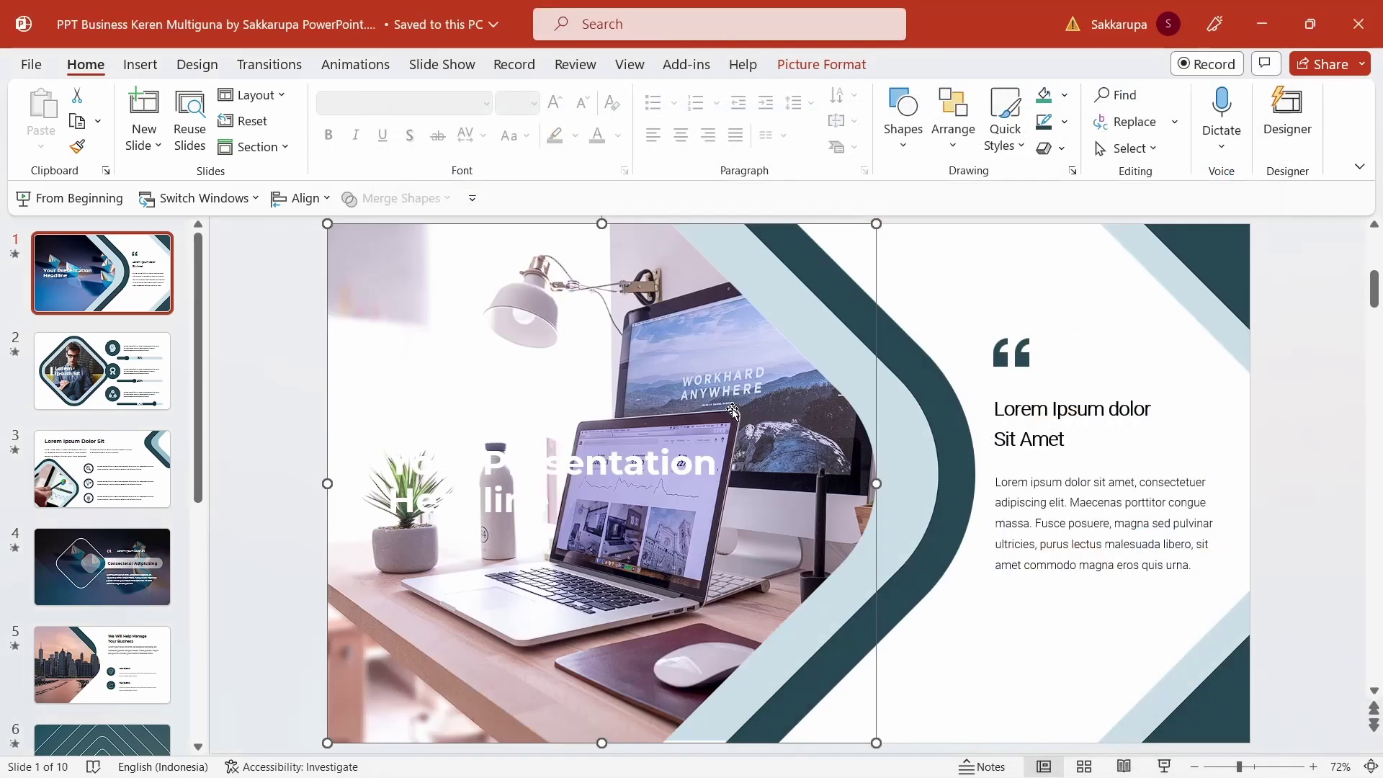
# Step: Lower the slide-1 desk photo's brightness to -56% under Picture Corrections
pyautogui.click(288, 348)
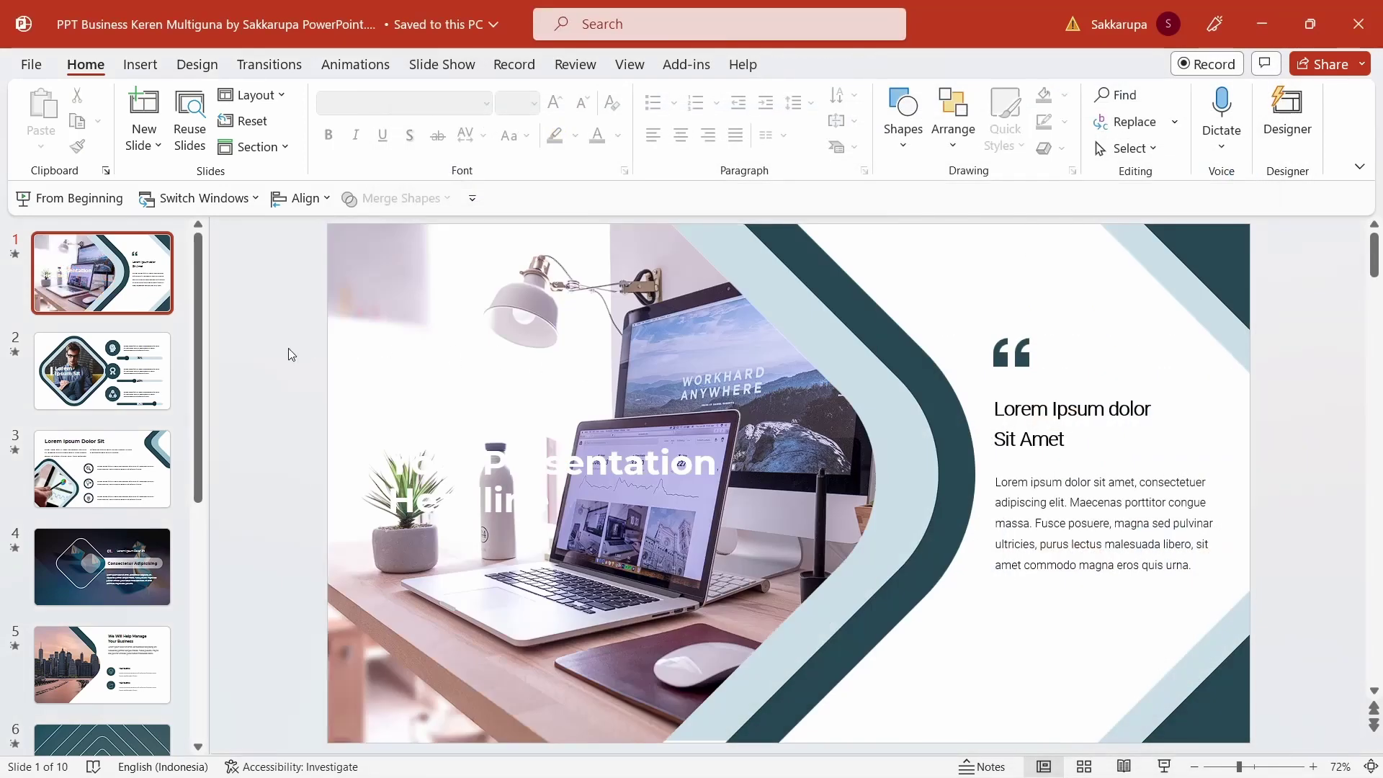
pyautogui.click(541, 466)
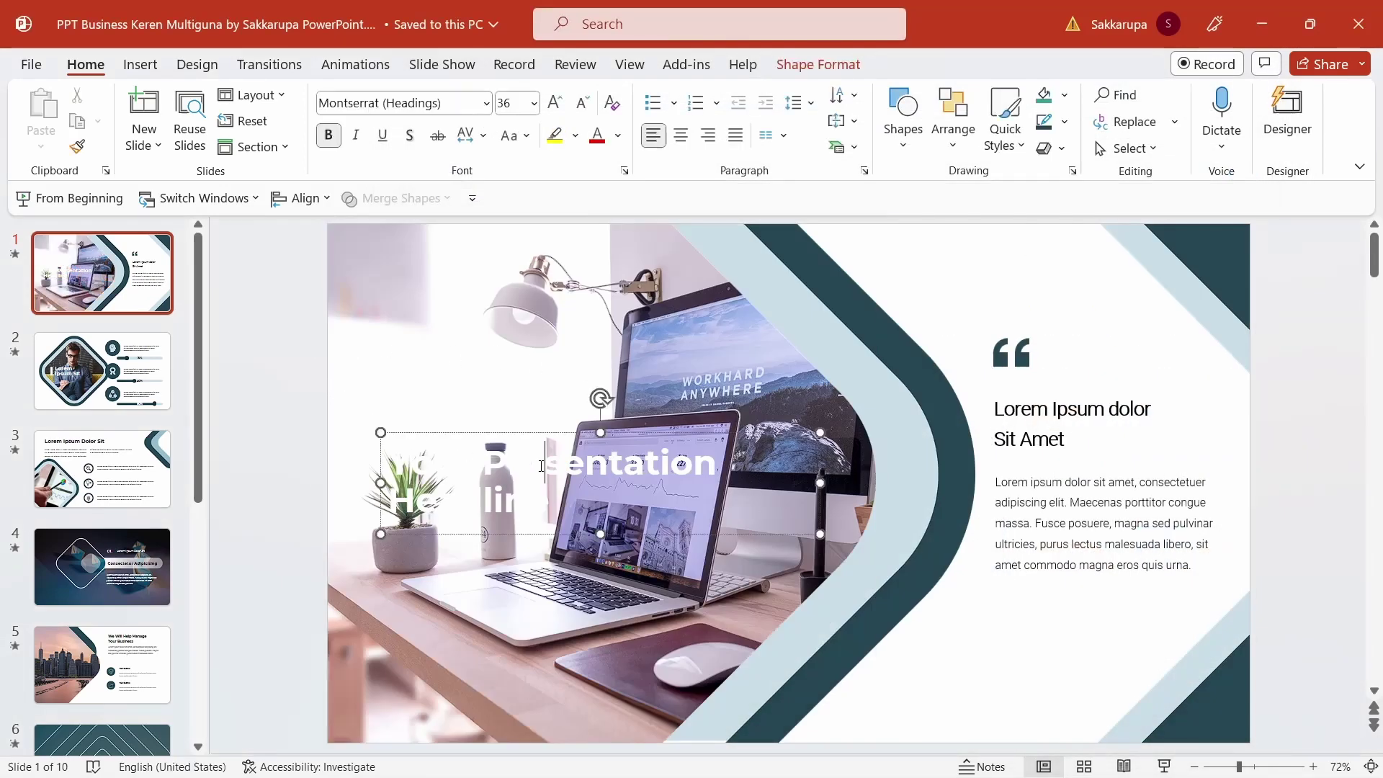
pyautogui.click(499, 432)
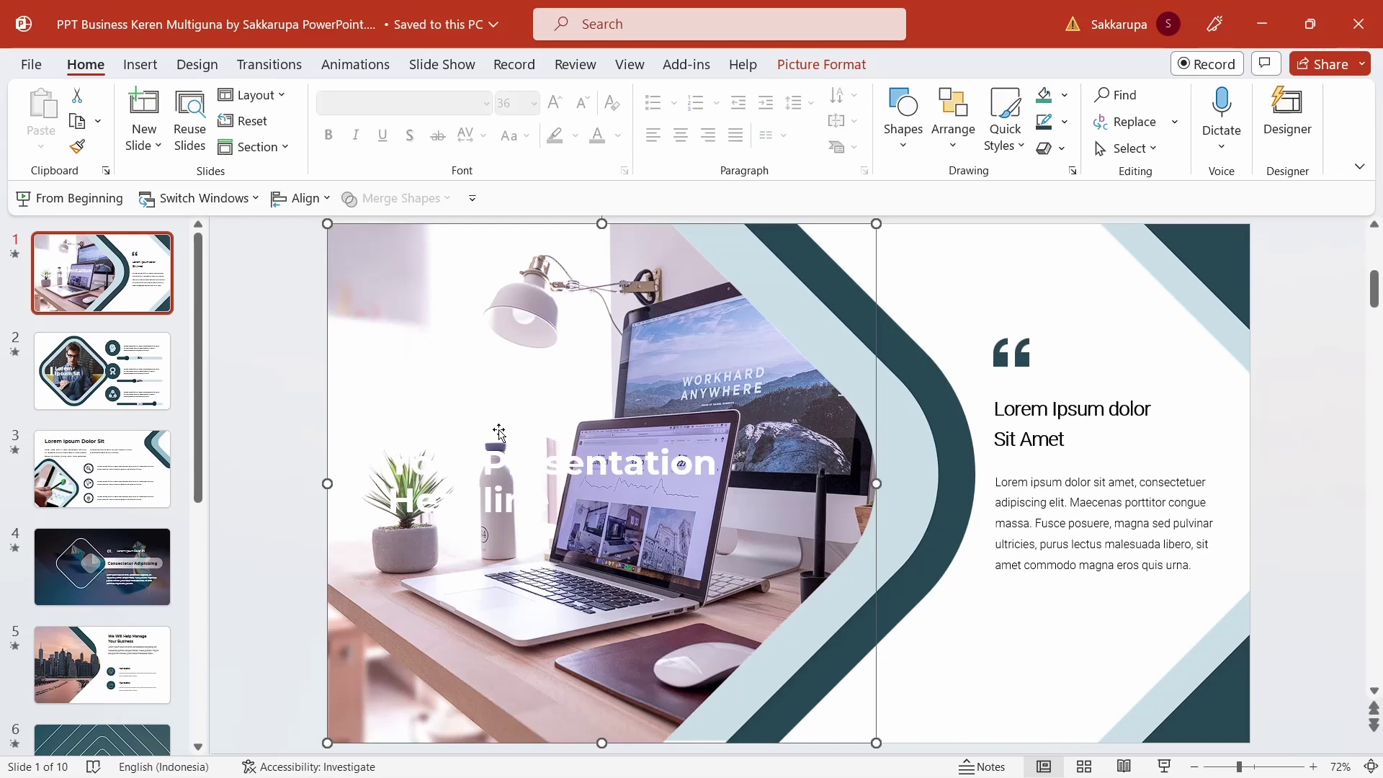
pyautogui.rightClick(552, 368)
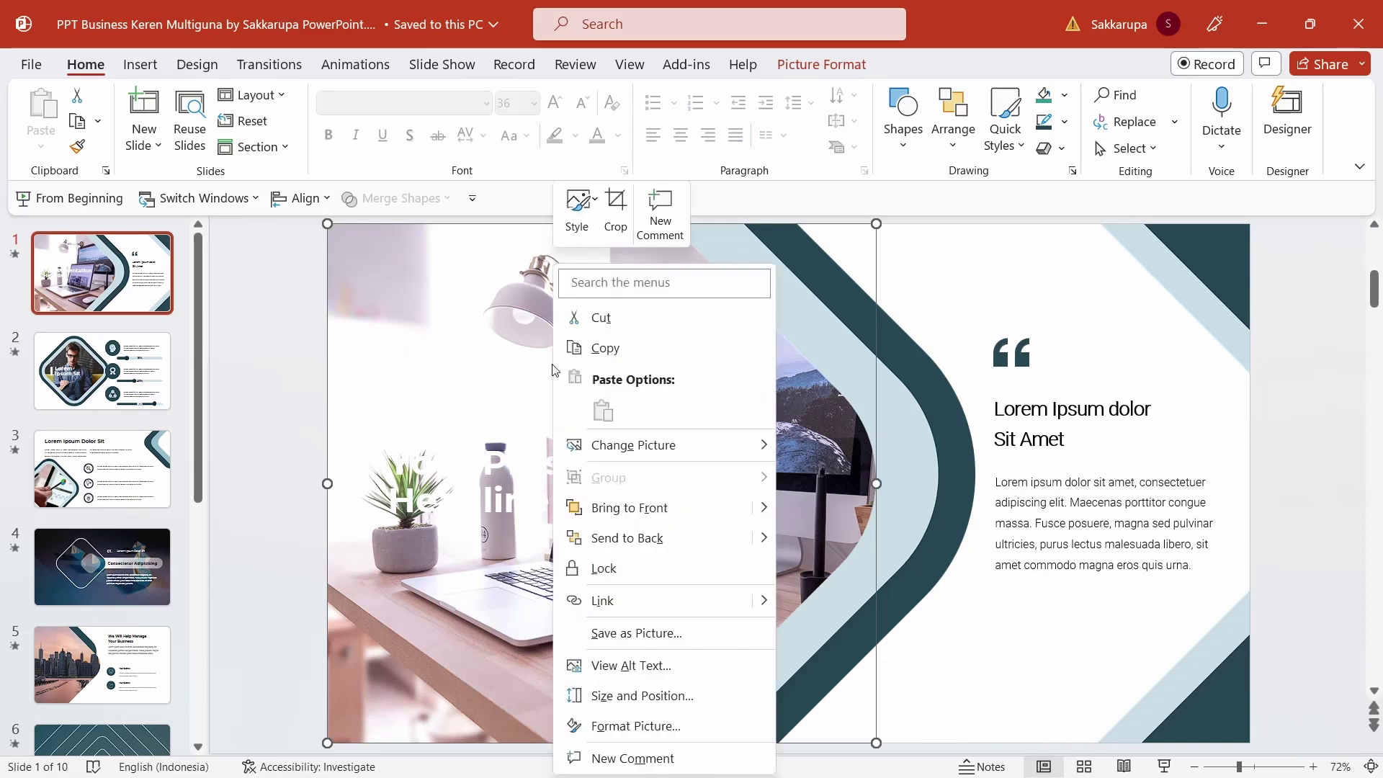
pyautogui.click(683, 729)
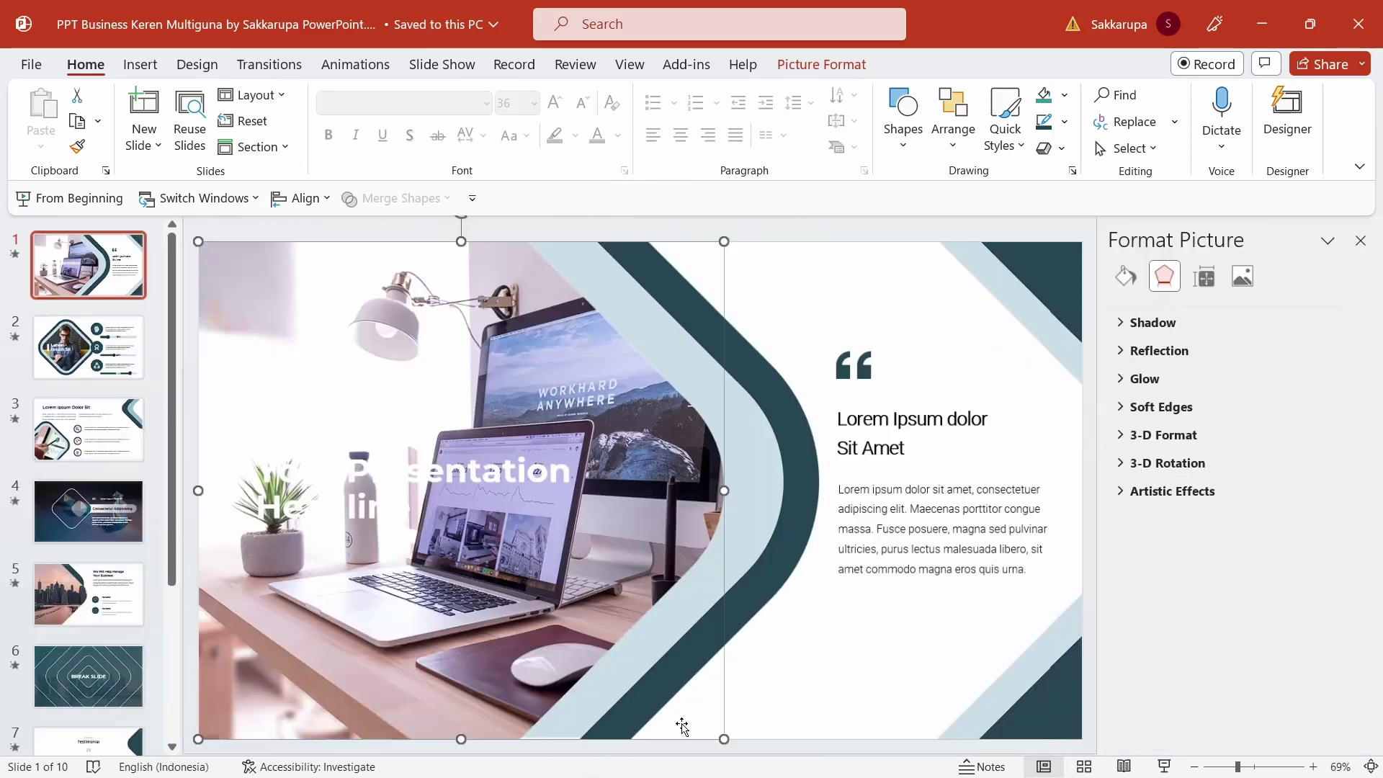
pyautogui.click(1244, 284)
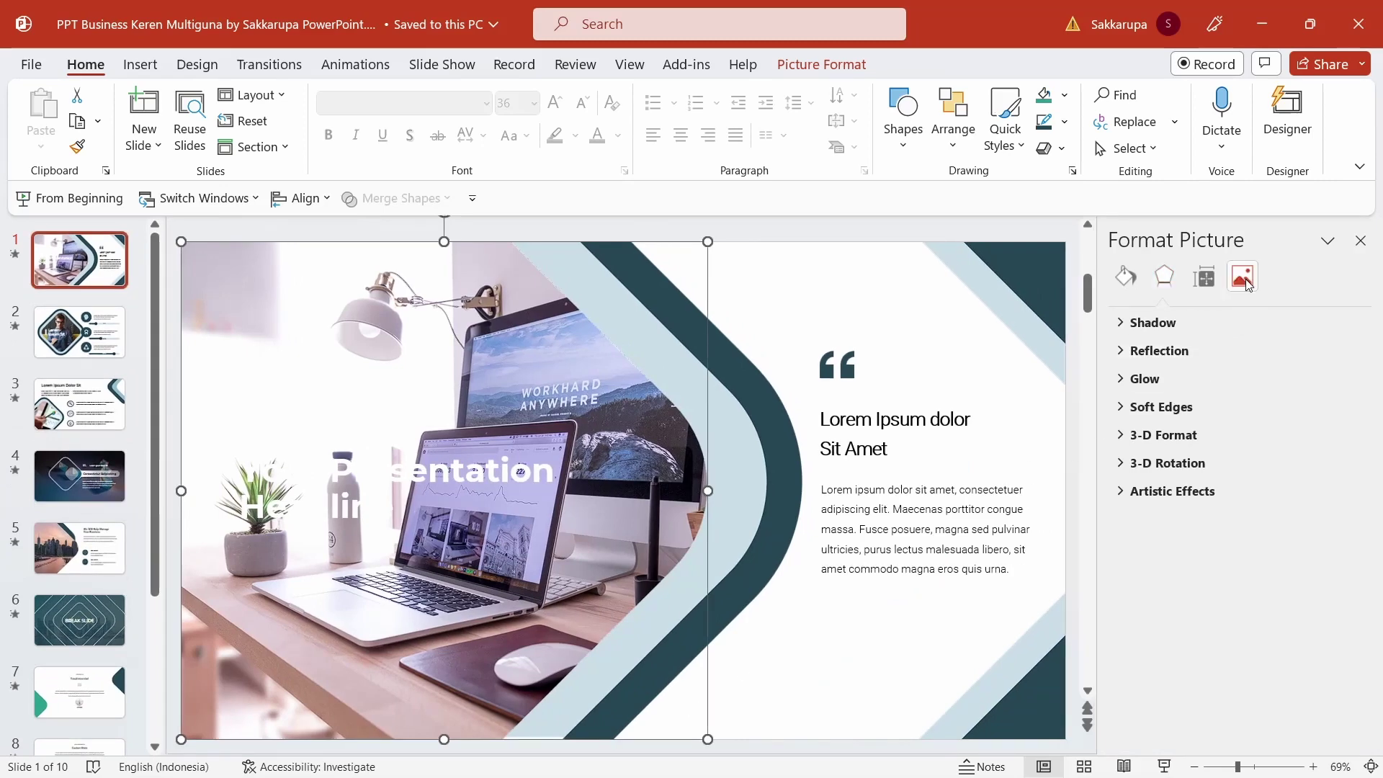
pyautogui.click(1225, 324)
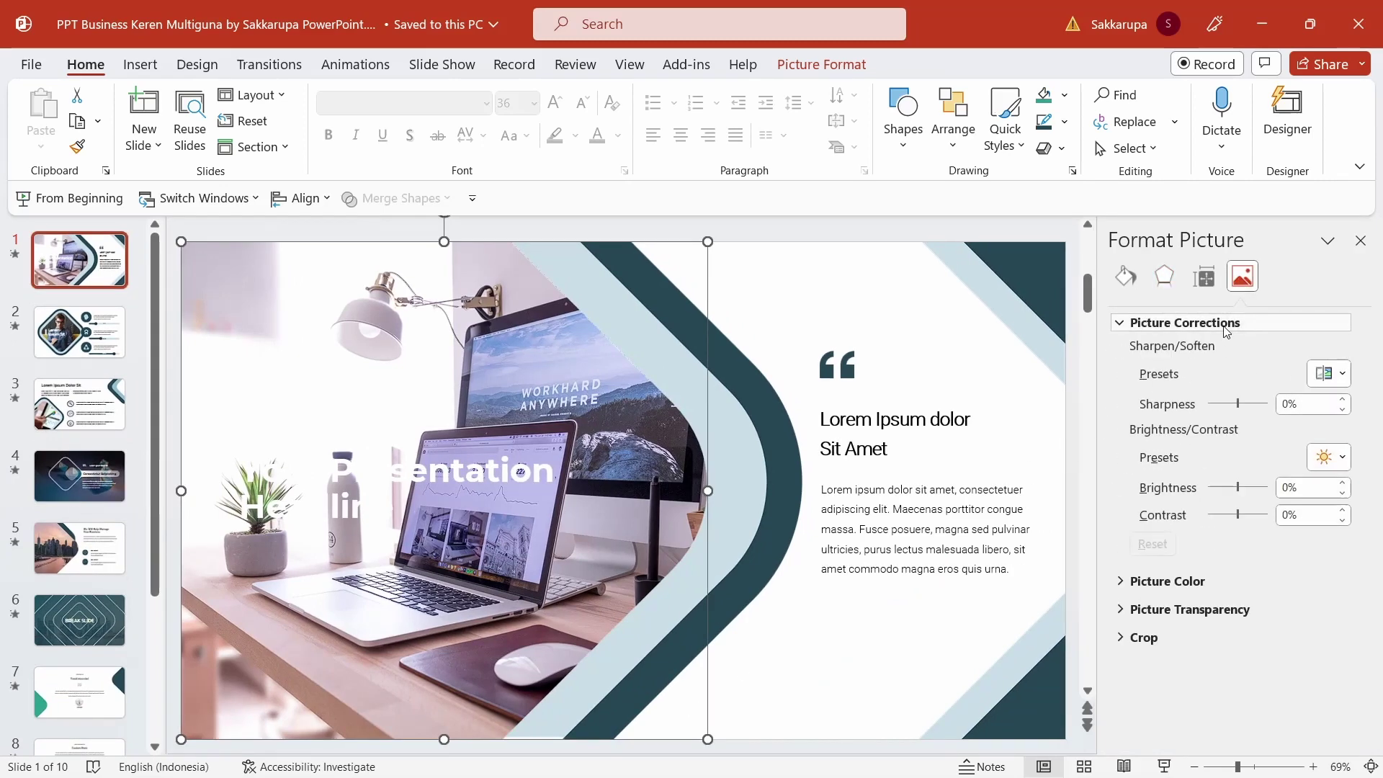
pyautogui.moveTo(1237, 487); pyautogui.dragTo(1217, 484)
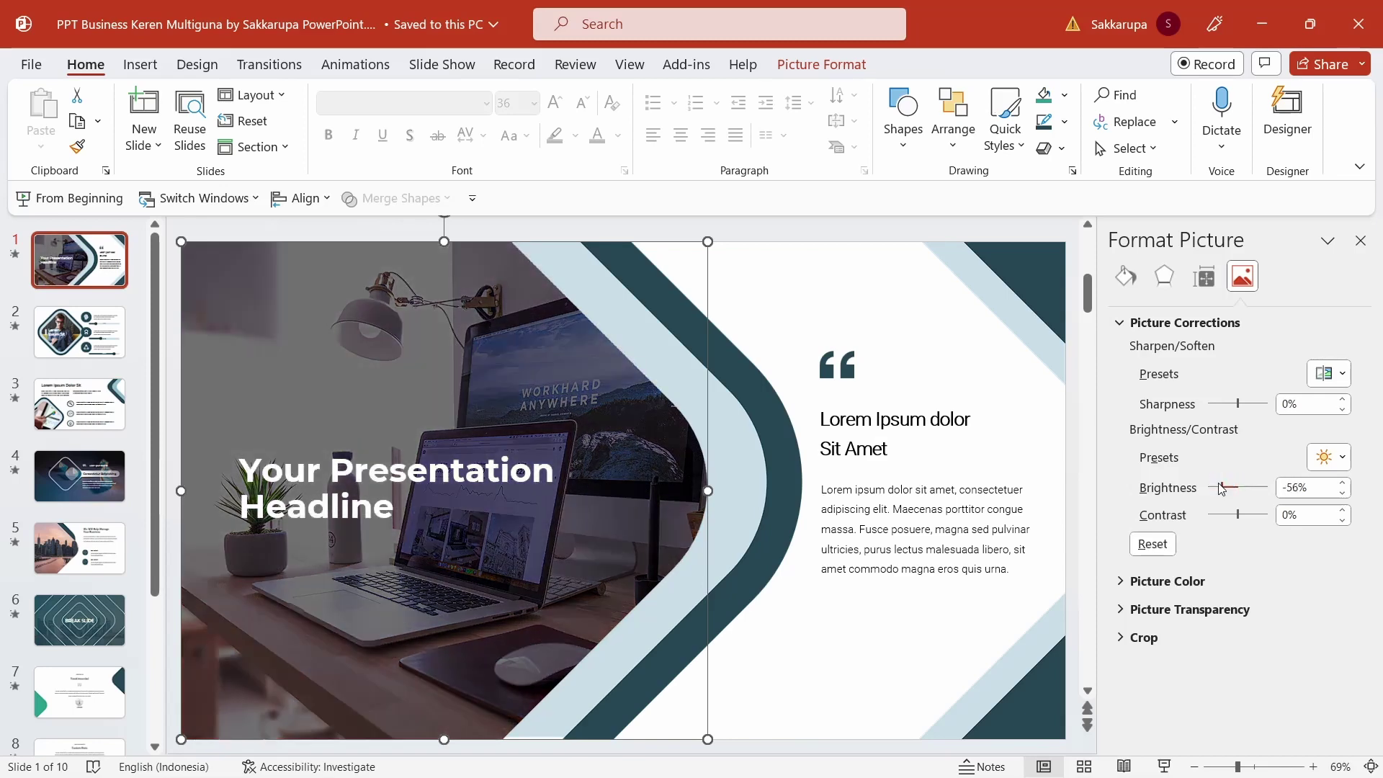
pyautogui.click(1361, 241)
pyautogui.click(1280, 384)
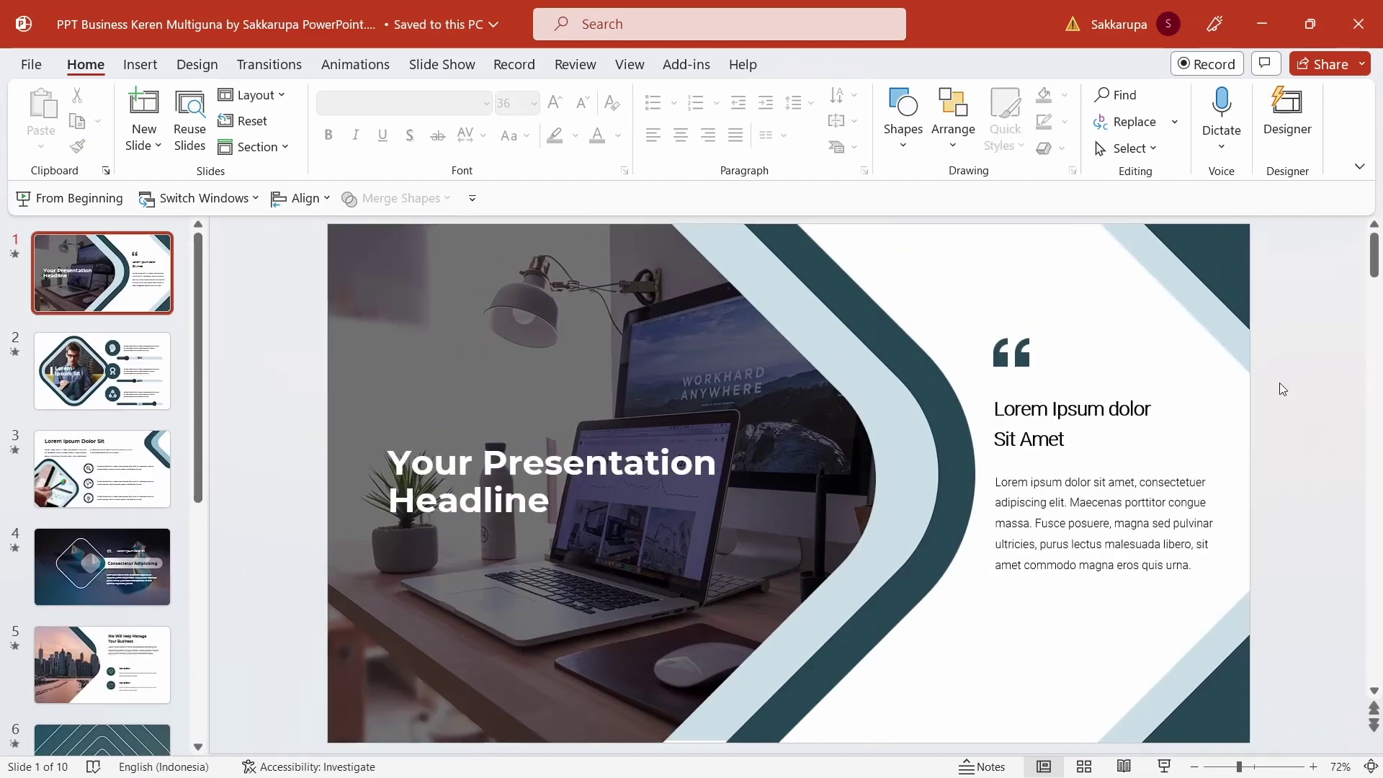
# Step: Fill slide 4's background with the ed-hardie photo of Microsoft app icons on a phone
pyautogui.click(127, 555)
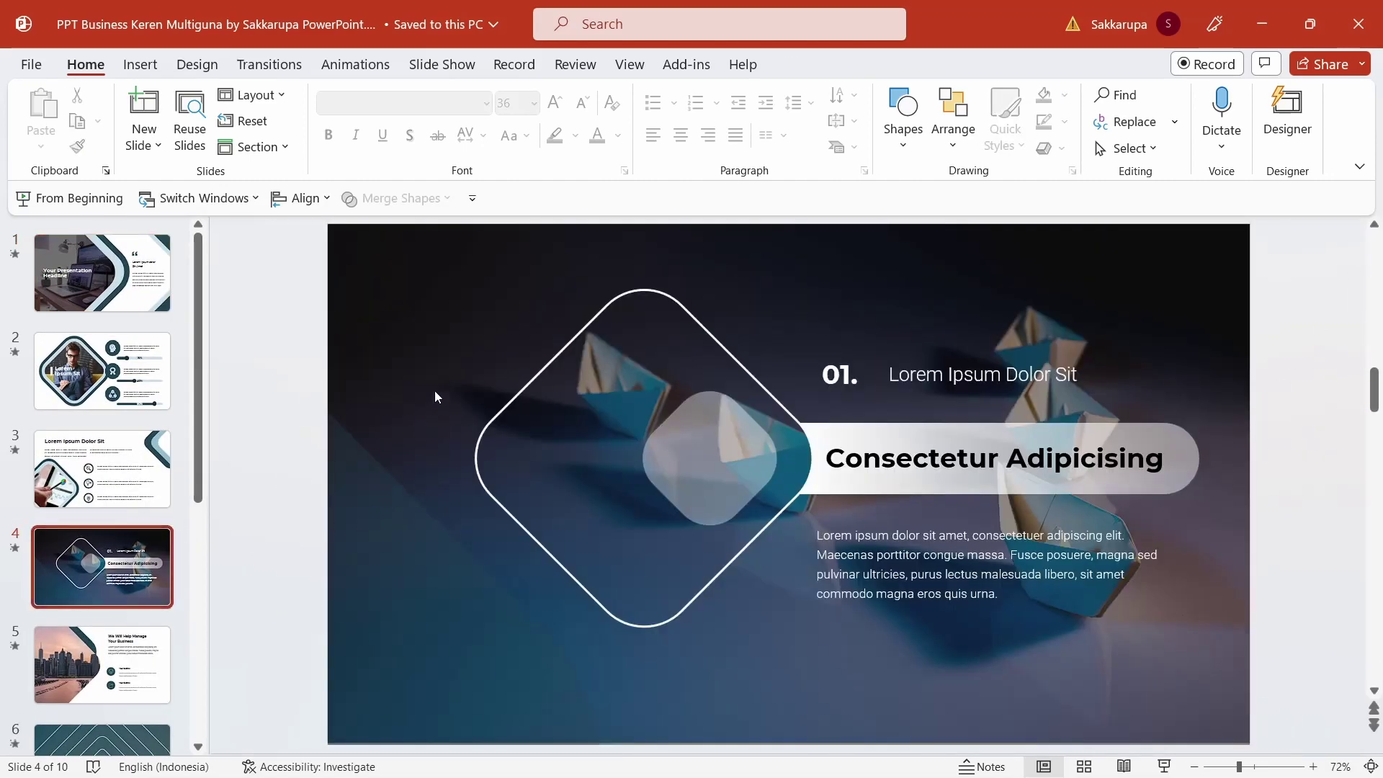
pyautogui.rightClick(428, 345)
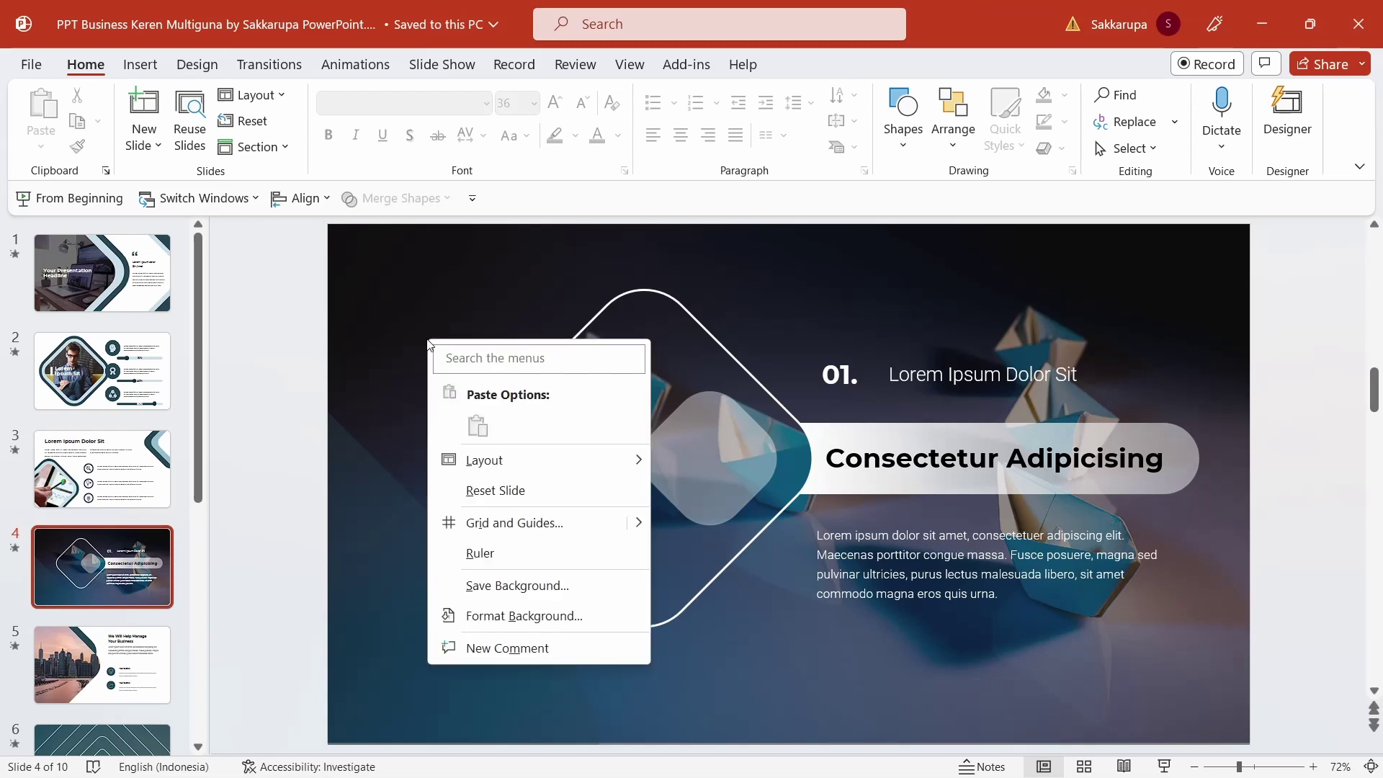
pyautogui.click(586, 618)
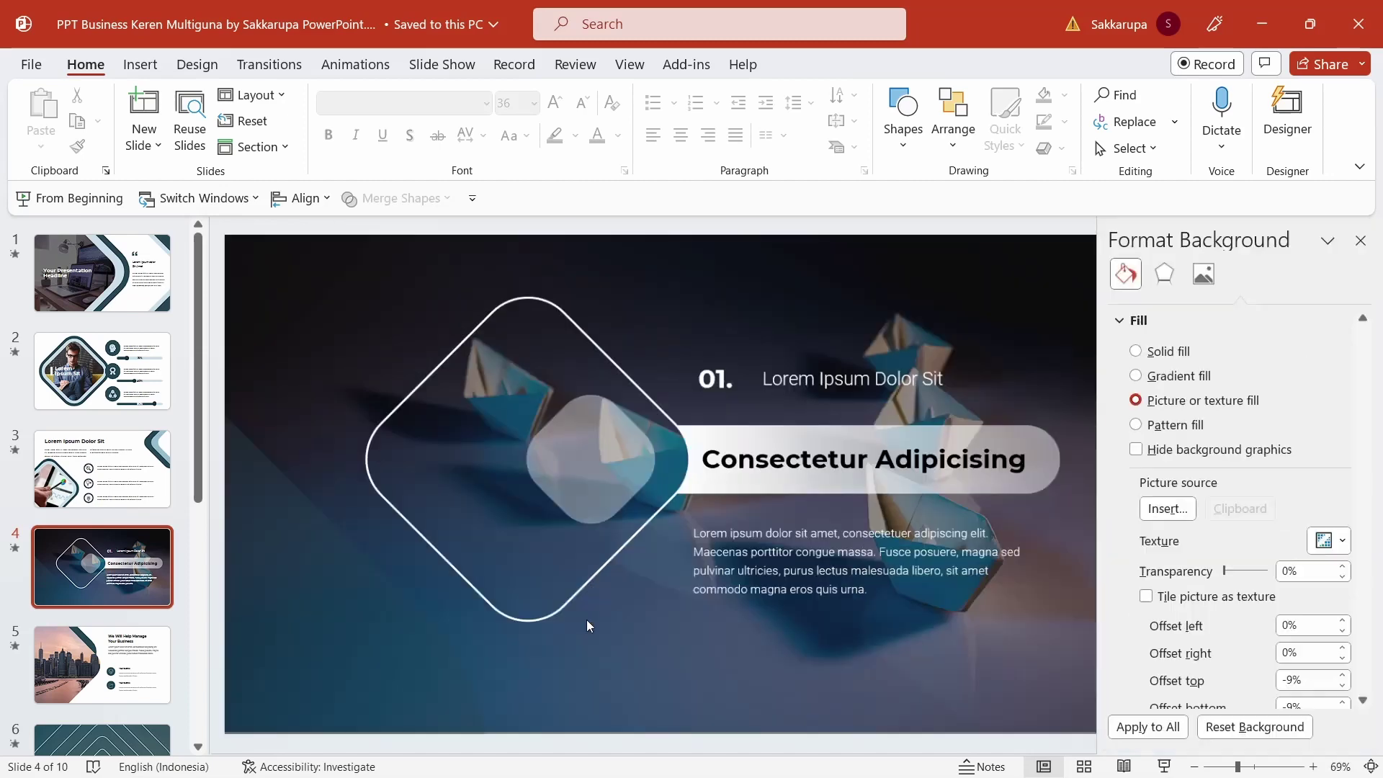
pyautogui.click(1181, 512)
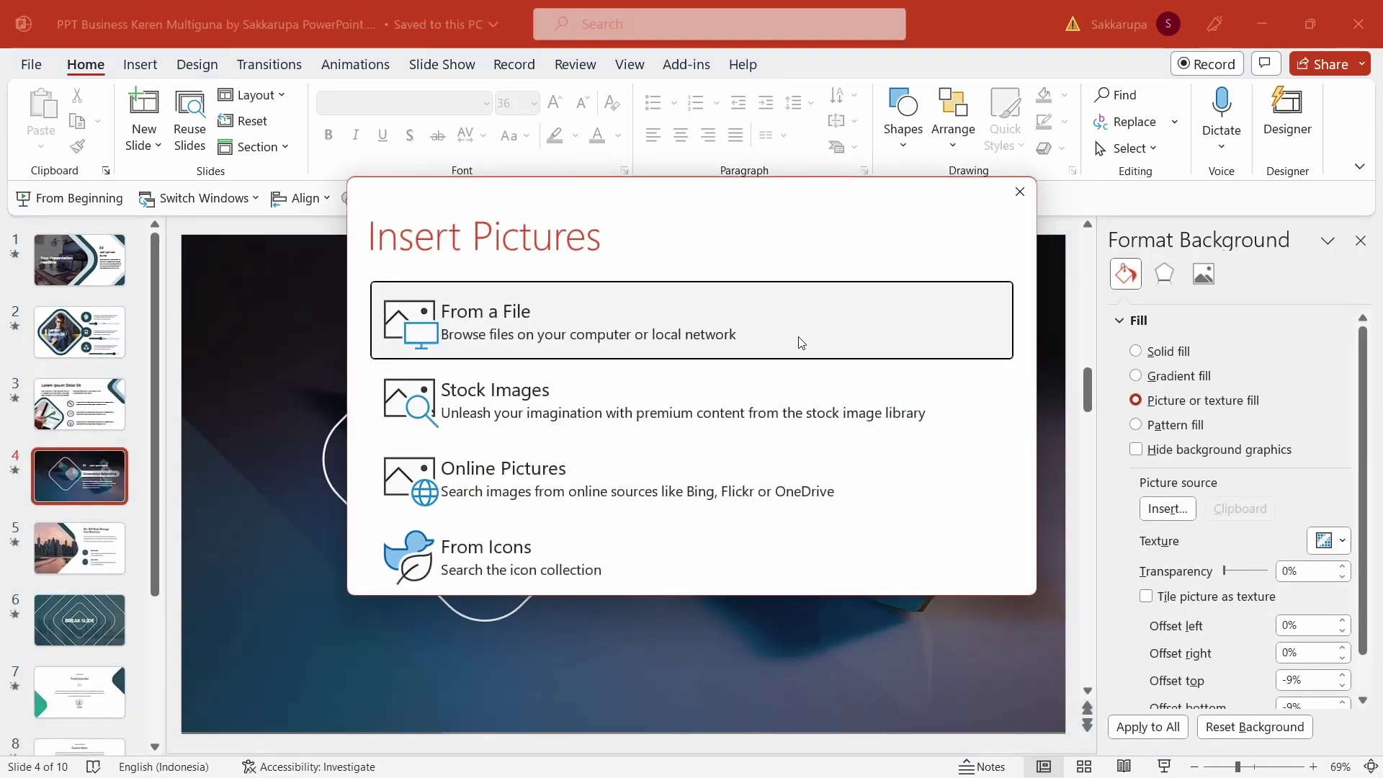
pyautogui.click(800, 338)
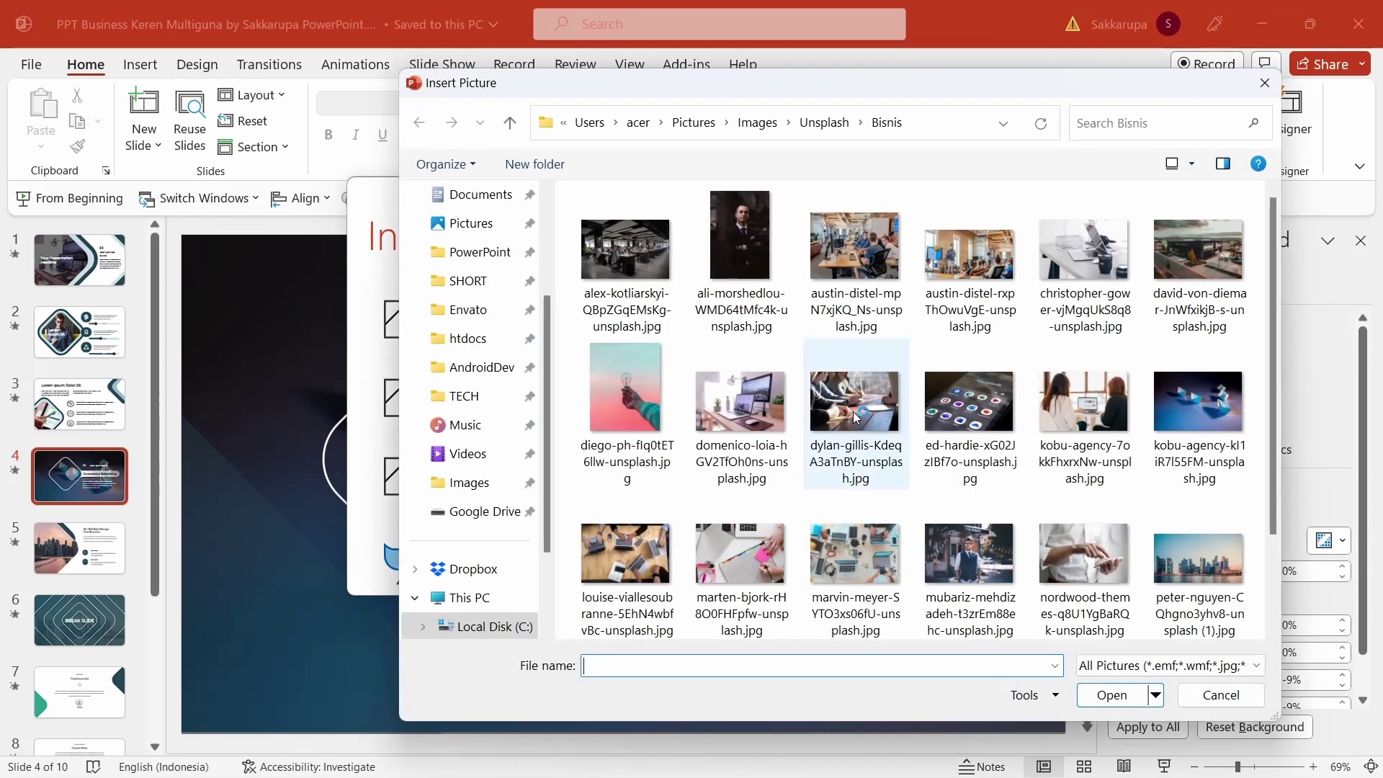
pyautogui.doubleClick(959, 407)
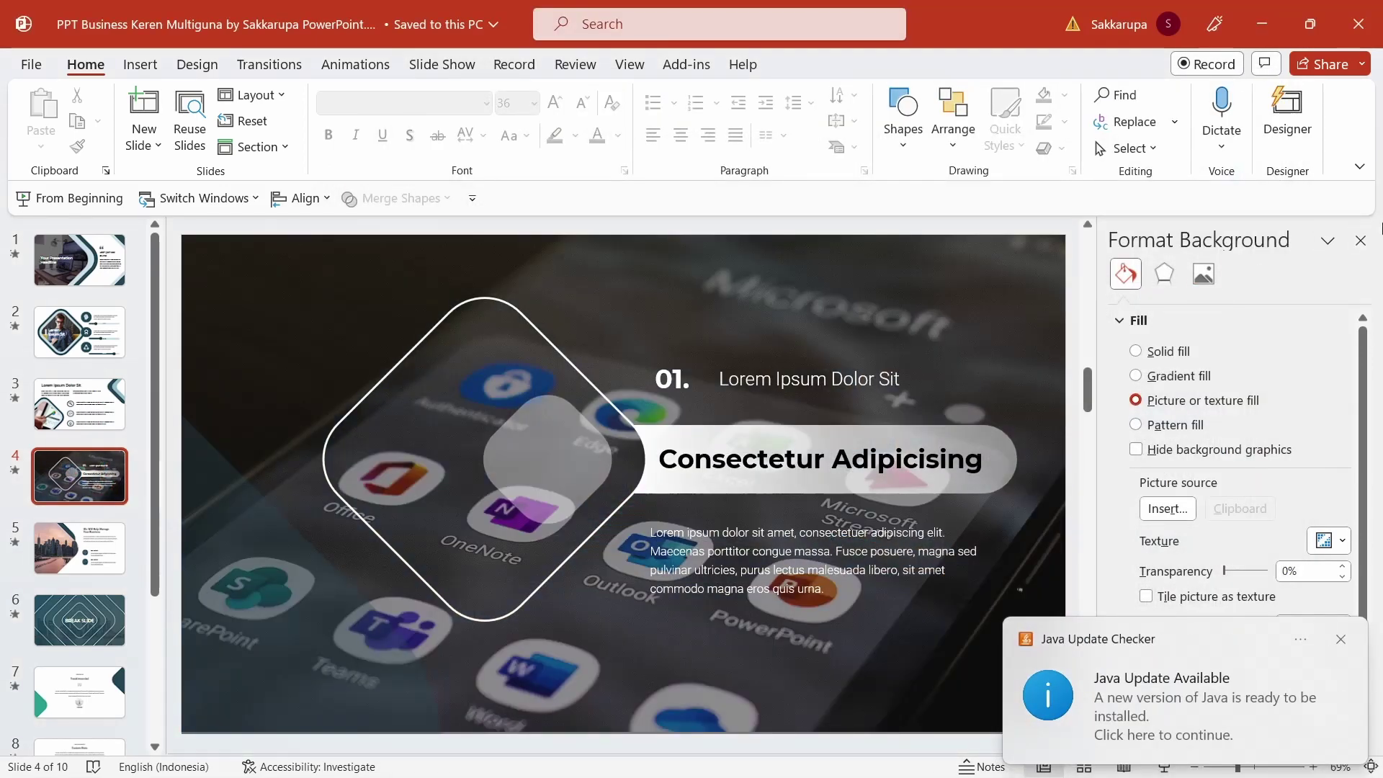
# Step: Close the Format Background pane and select slide 6, the BREAK SLIDE, for editing
pyautogui.click(1360, 239)
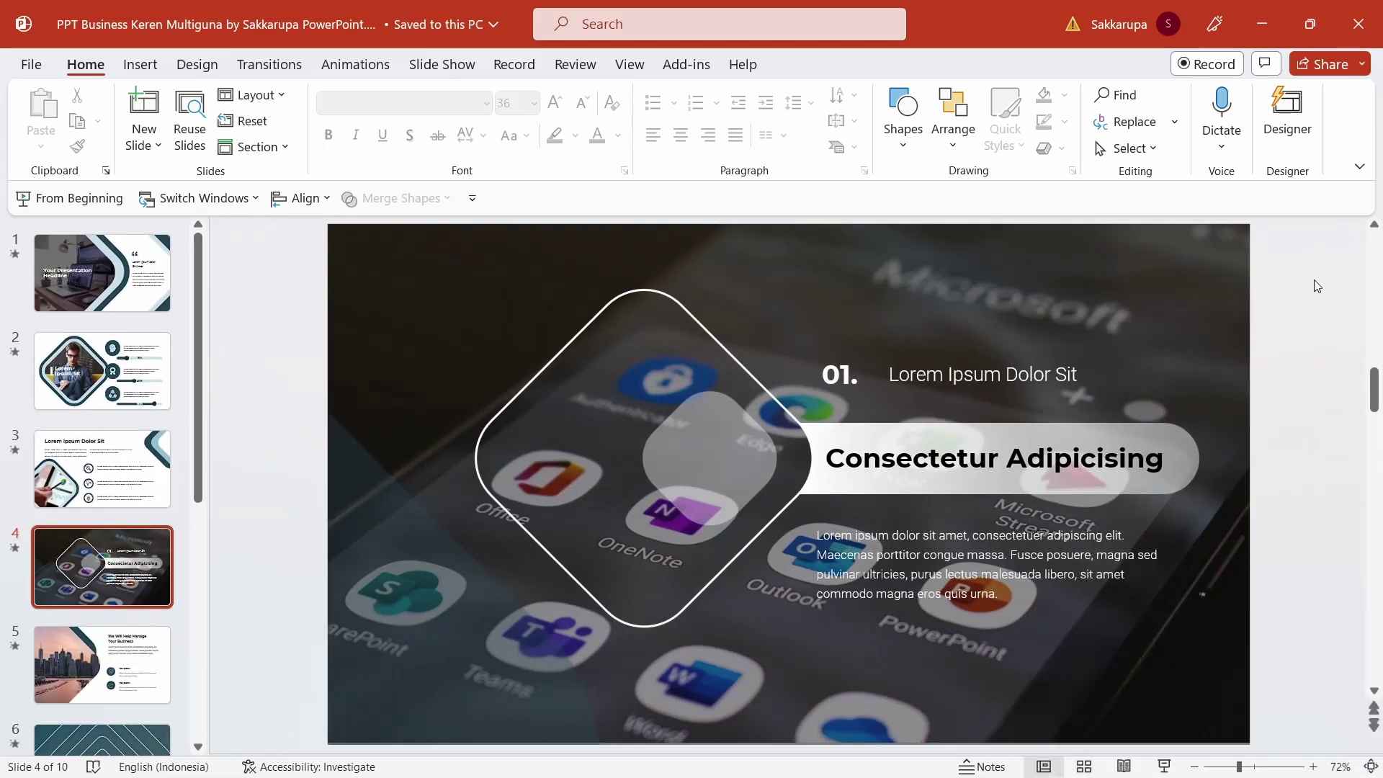
pyautogui.scroll(-1, 80, 572)
pyautogui.scroll(-1, 80, 573)
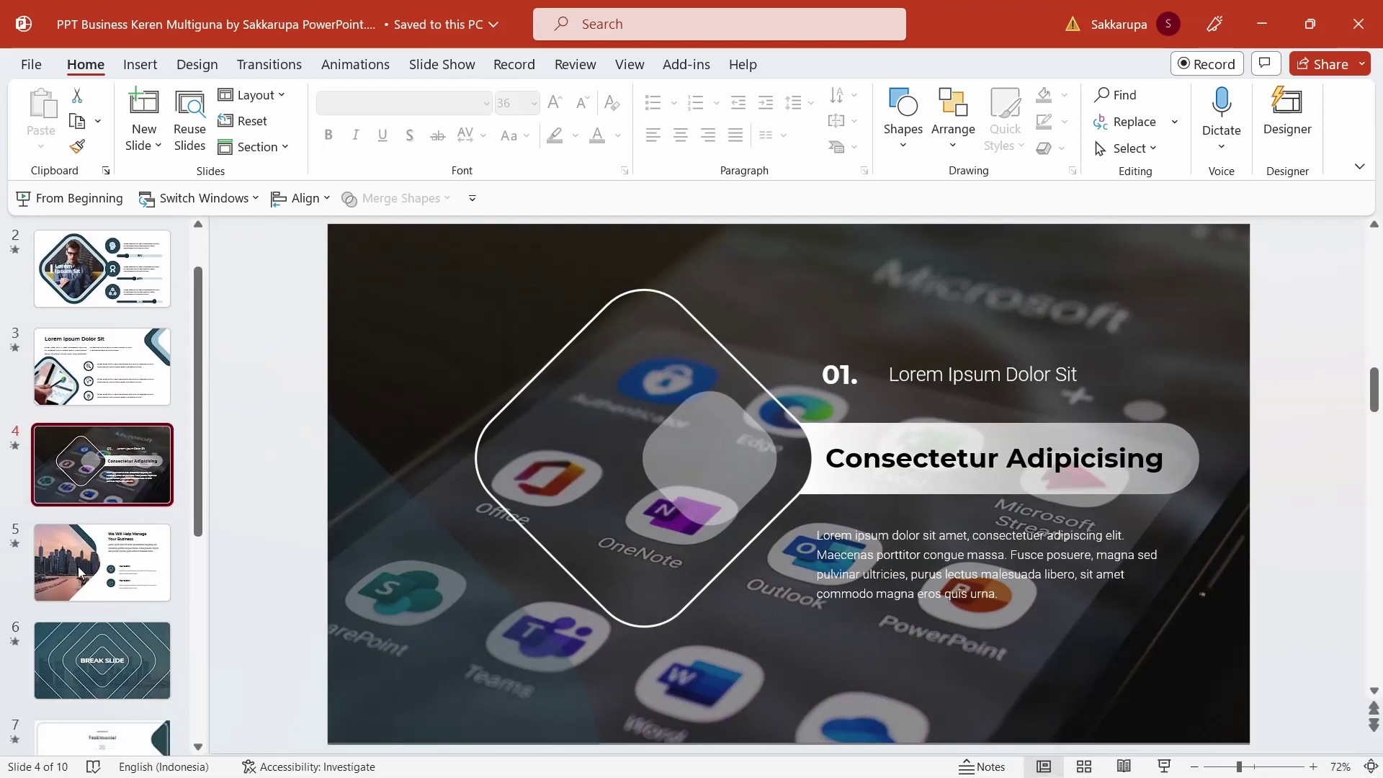
pyautogui.scroll(-2, 80, 573)
pyautogui.scroll(-1, 80, 573)
pyautogui.click(107, 490)
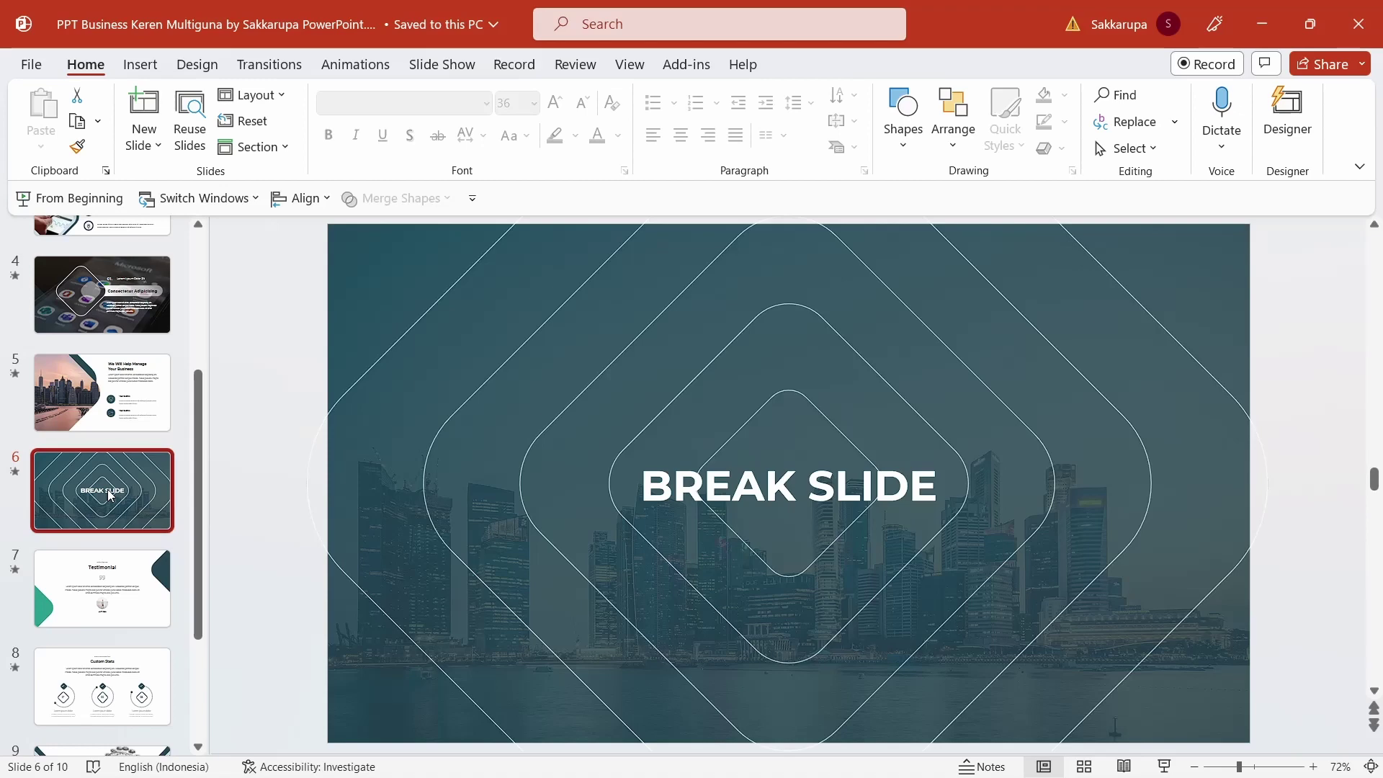
pyautogui.click(352, 360)
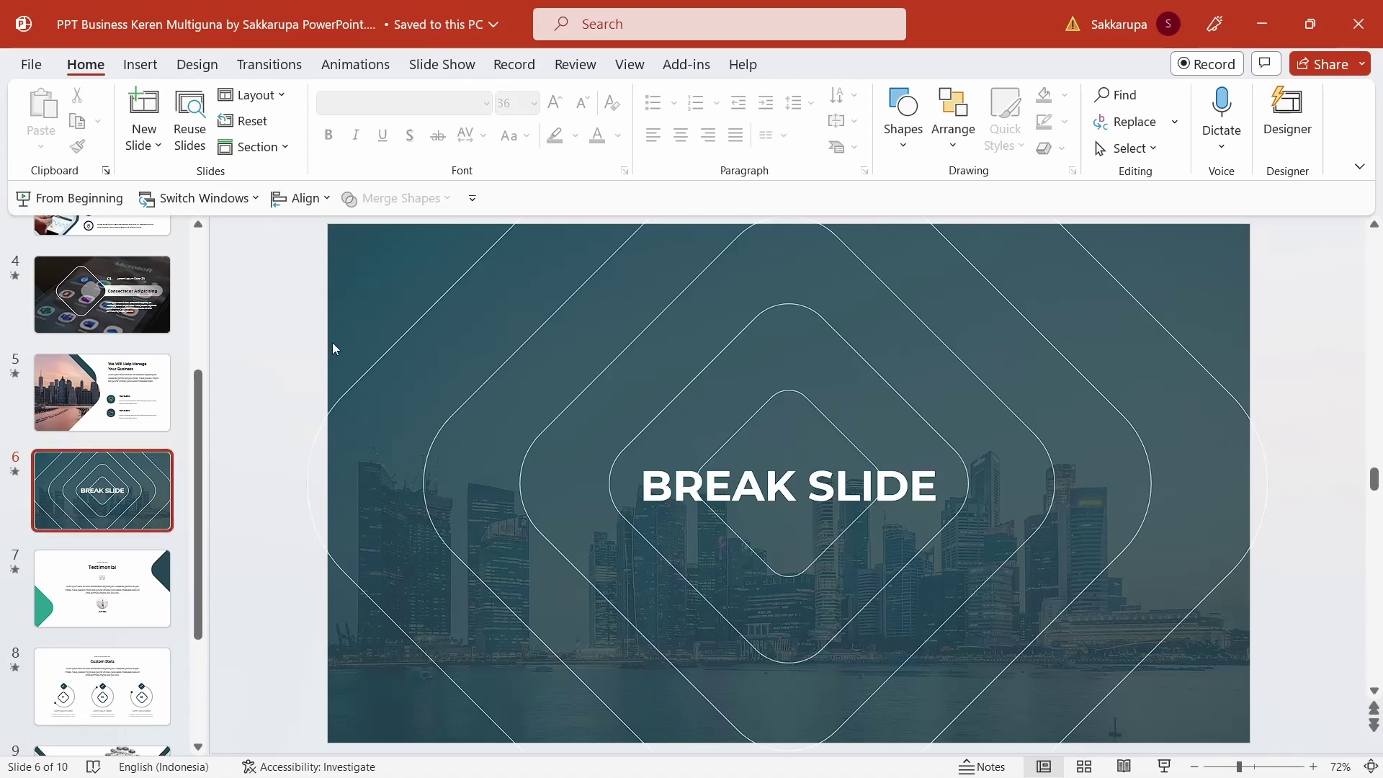
pyautogui.scroll(-3, 80, 536)
pyautogui.scroll(-1, 78, 544)
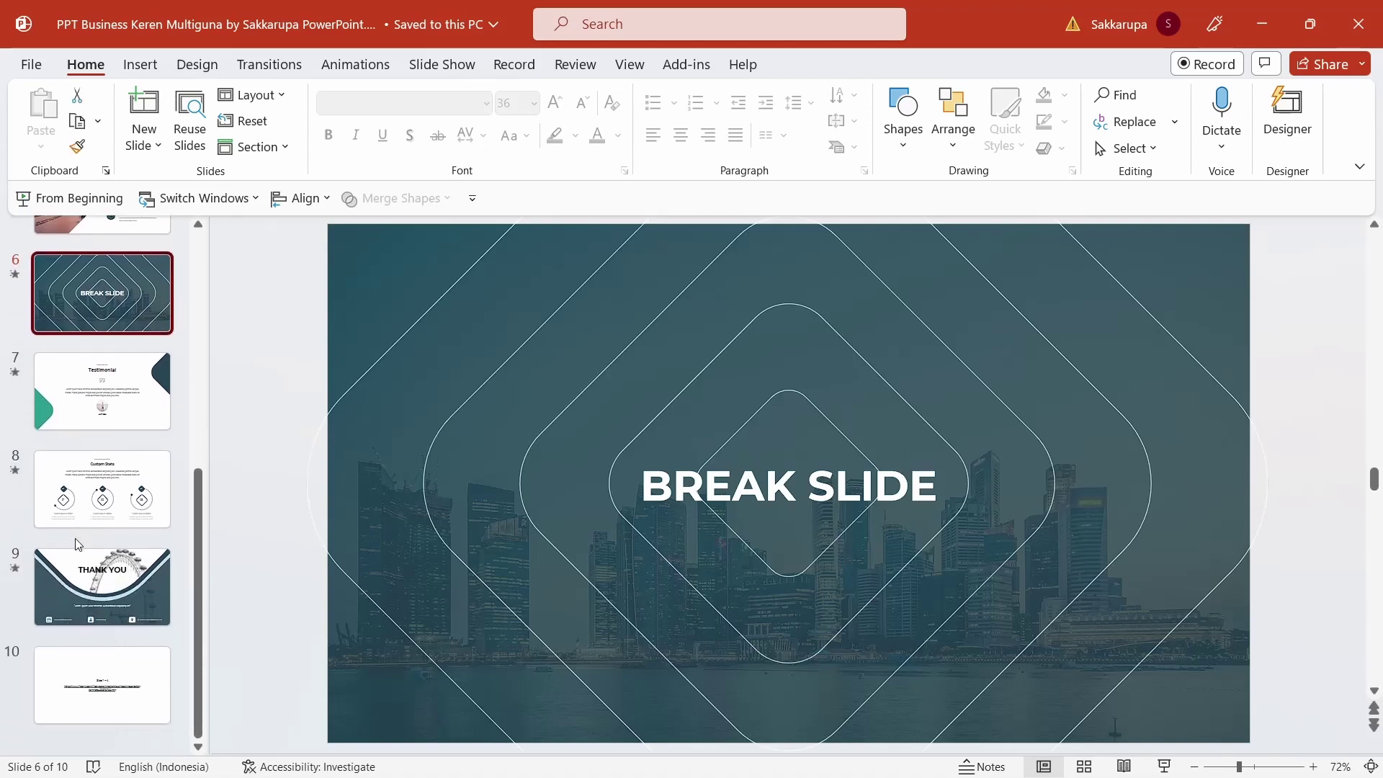
pyautogui.scroll(1, 78, 544)
pyautogui.scroll(1, 77, 544)
pyautogui.scroll(4, 78, 544)
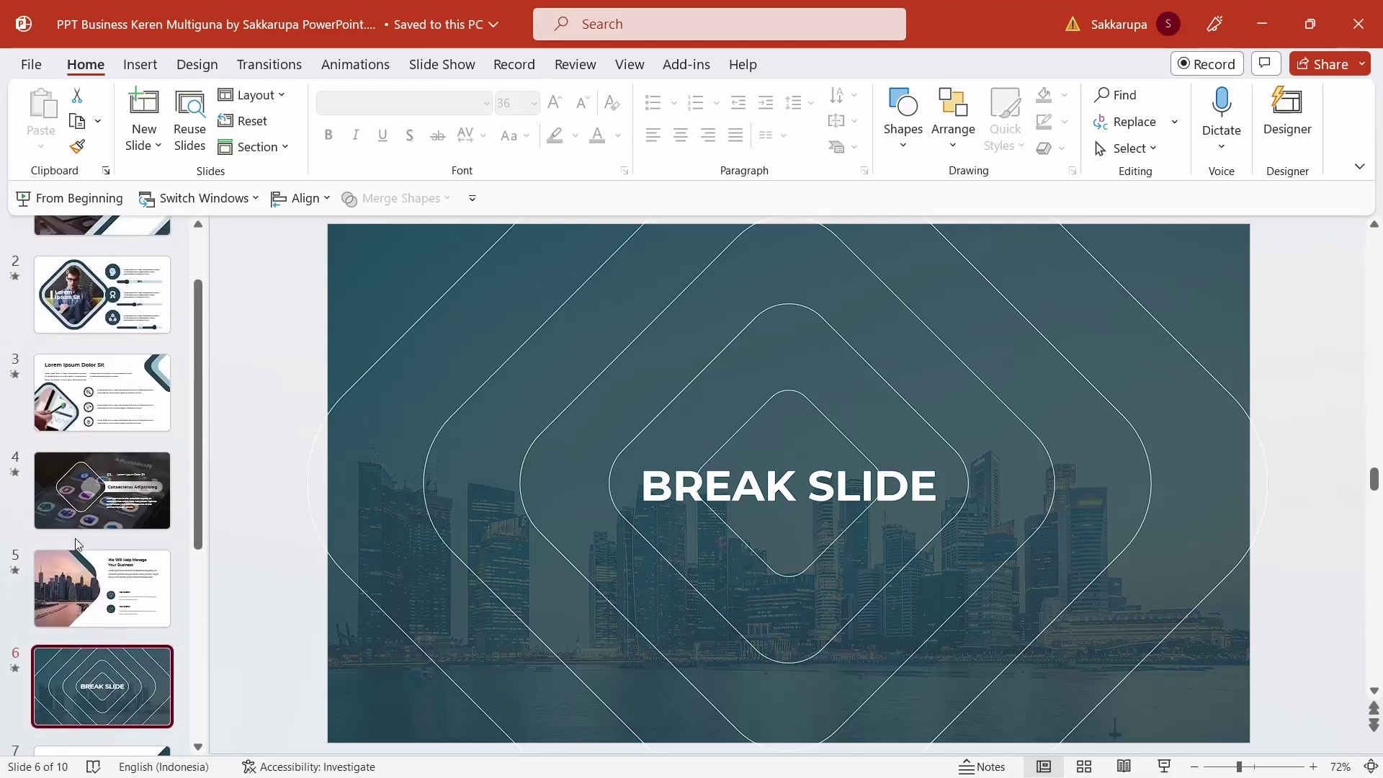
pyautogui.scroll(1, 78, 544)
pyautogui.click(251, 479)
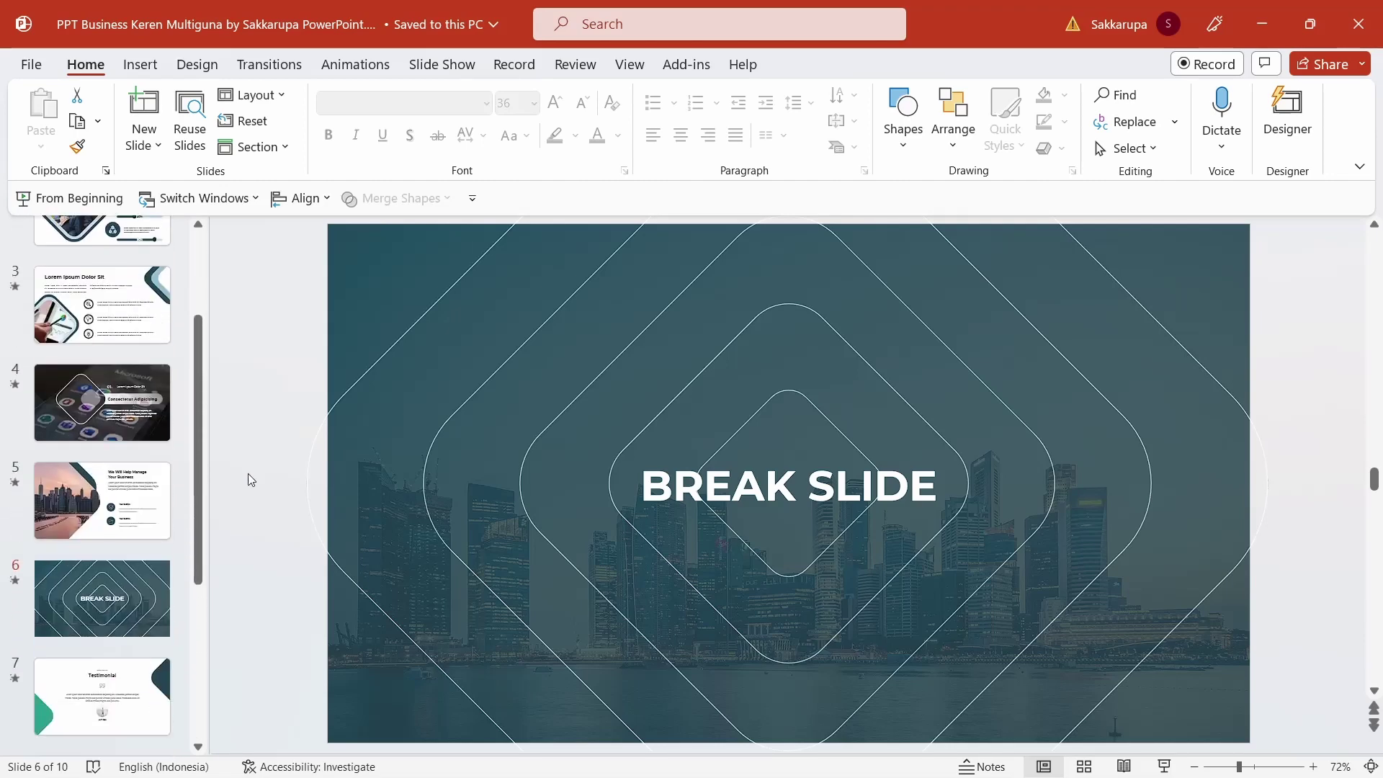
# Step: Insert a new Testimonial 2 layout slide after the break slide and select its thumbnail
pyautogui.click(259, 105)
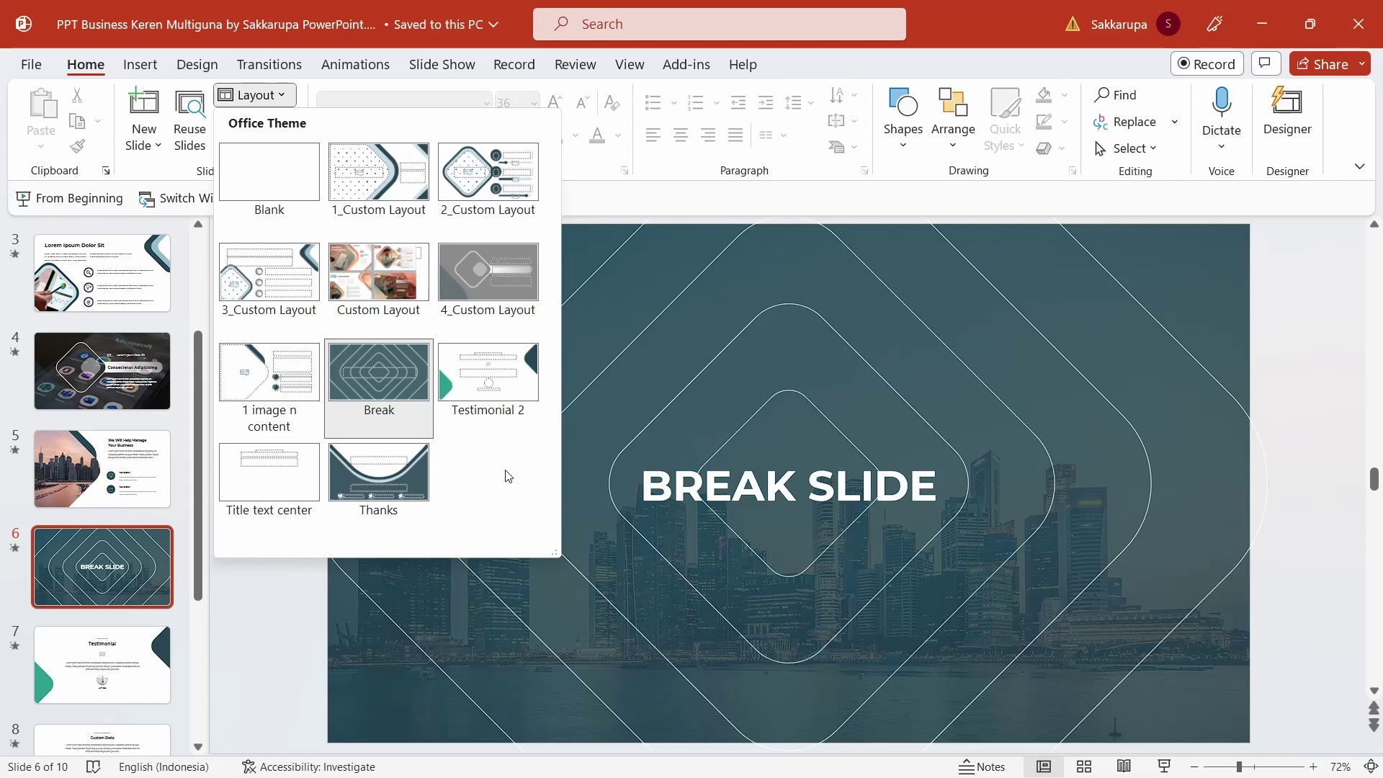
pyautogui.click(261, 612)
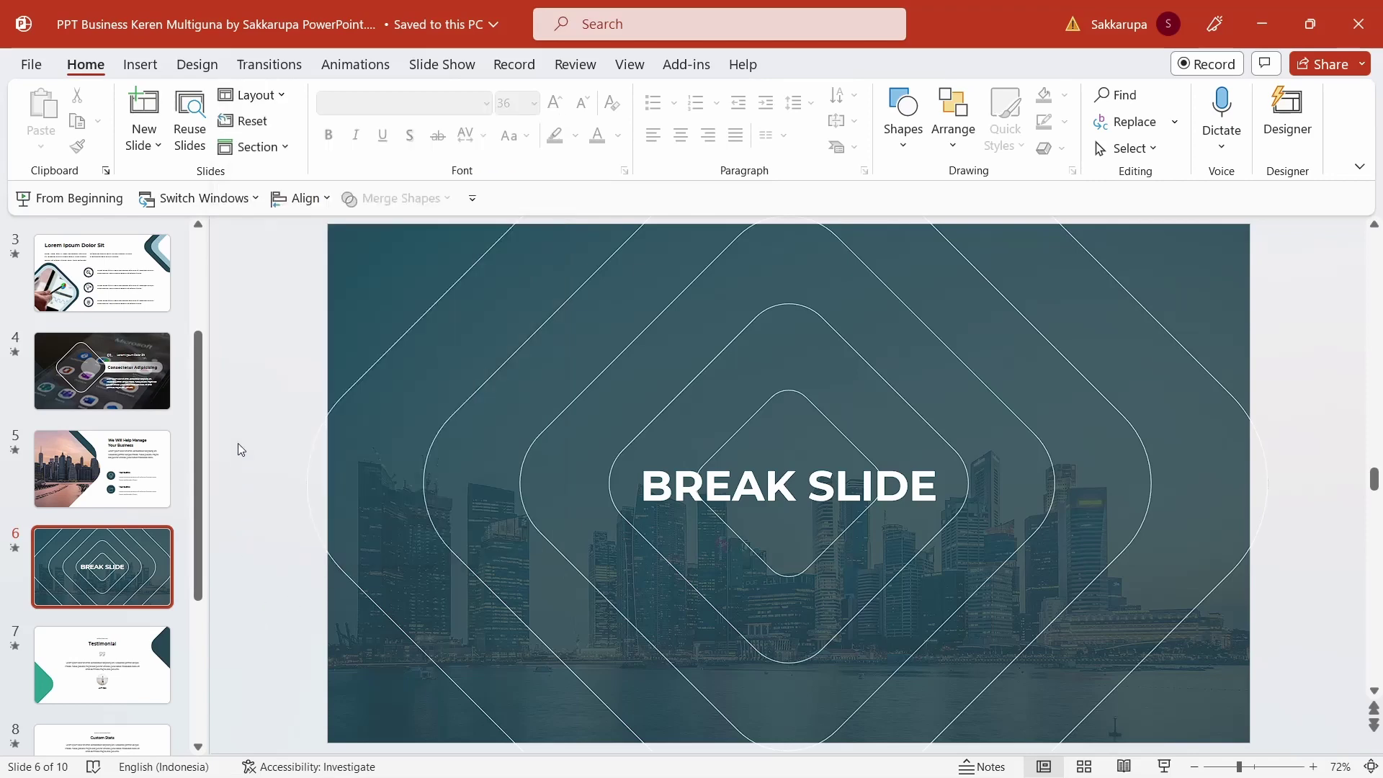
pyautogui.click(136, 146)
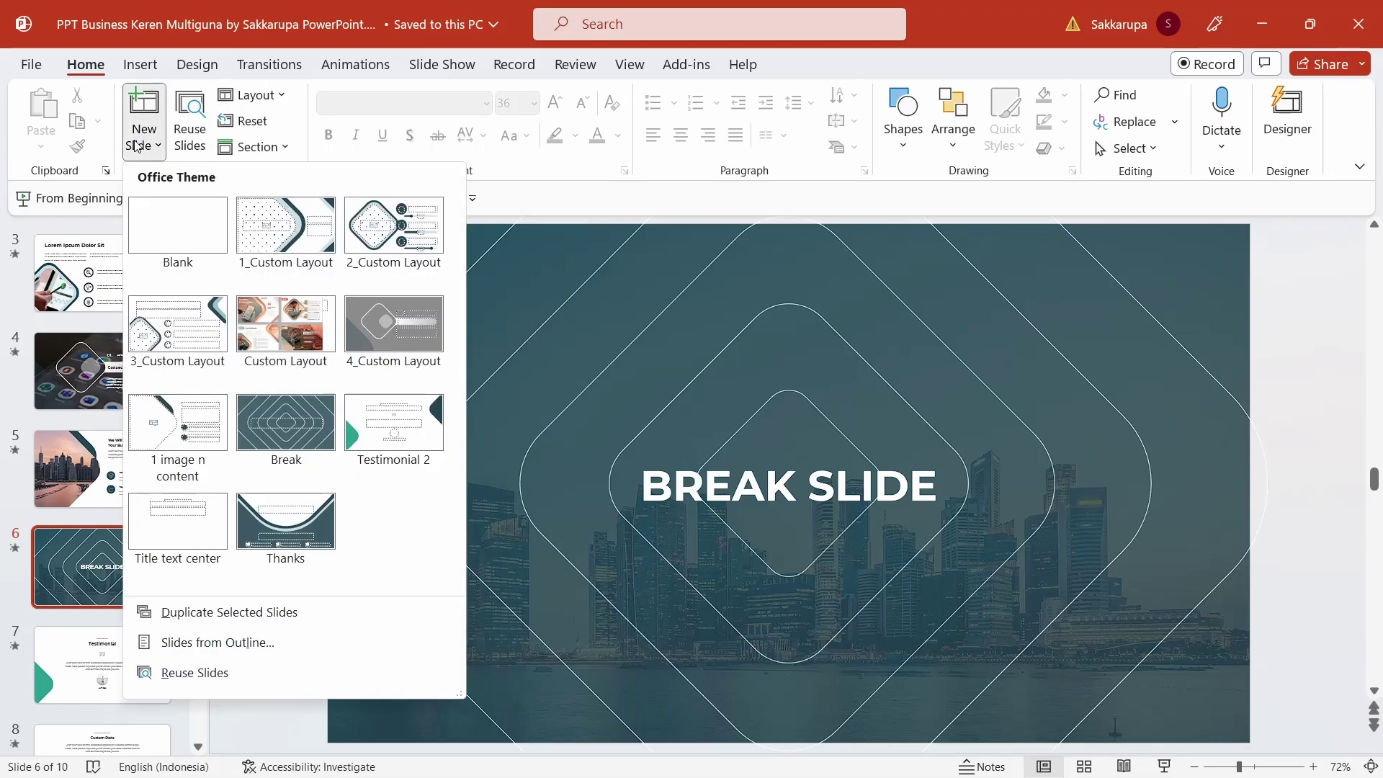
pyautogui.click(401, 440)
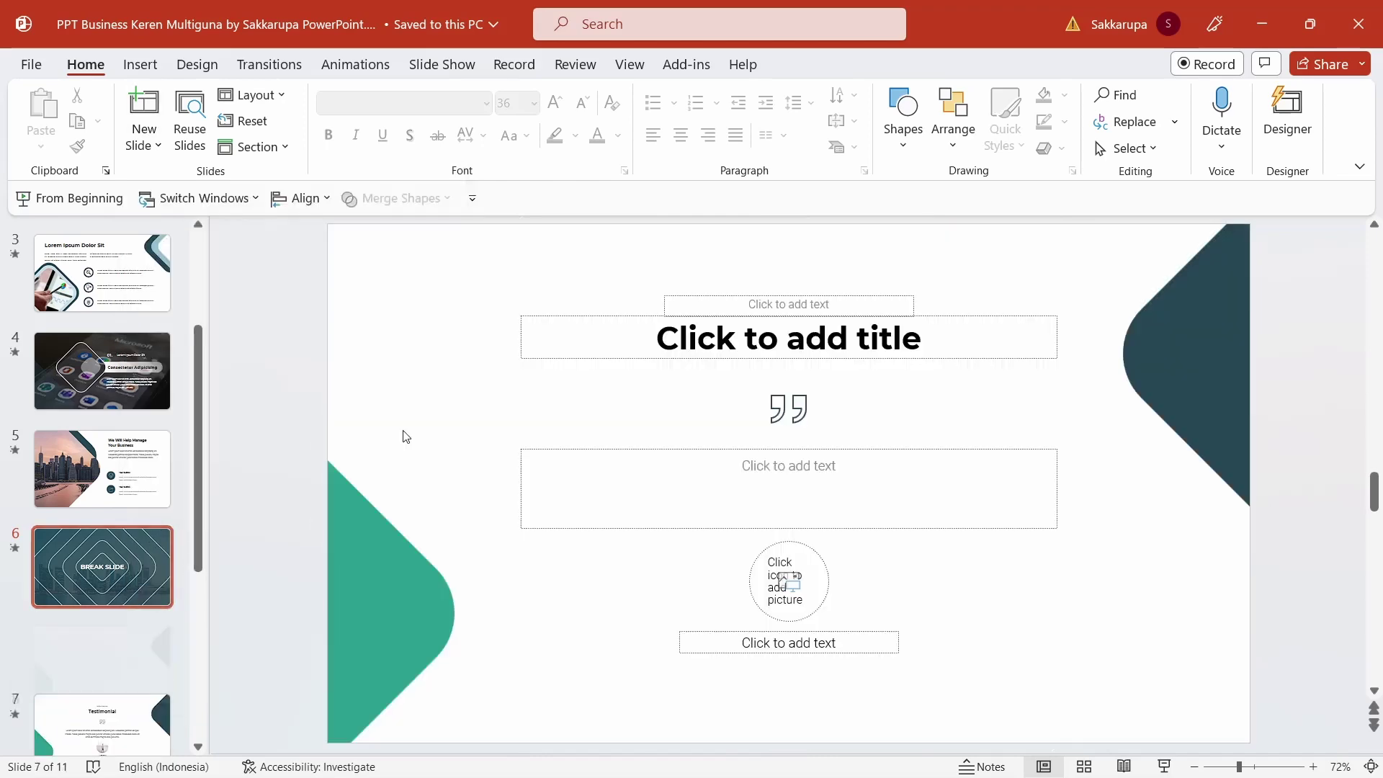
pyautogui.click(778, 340)
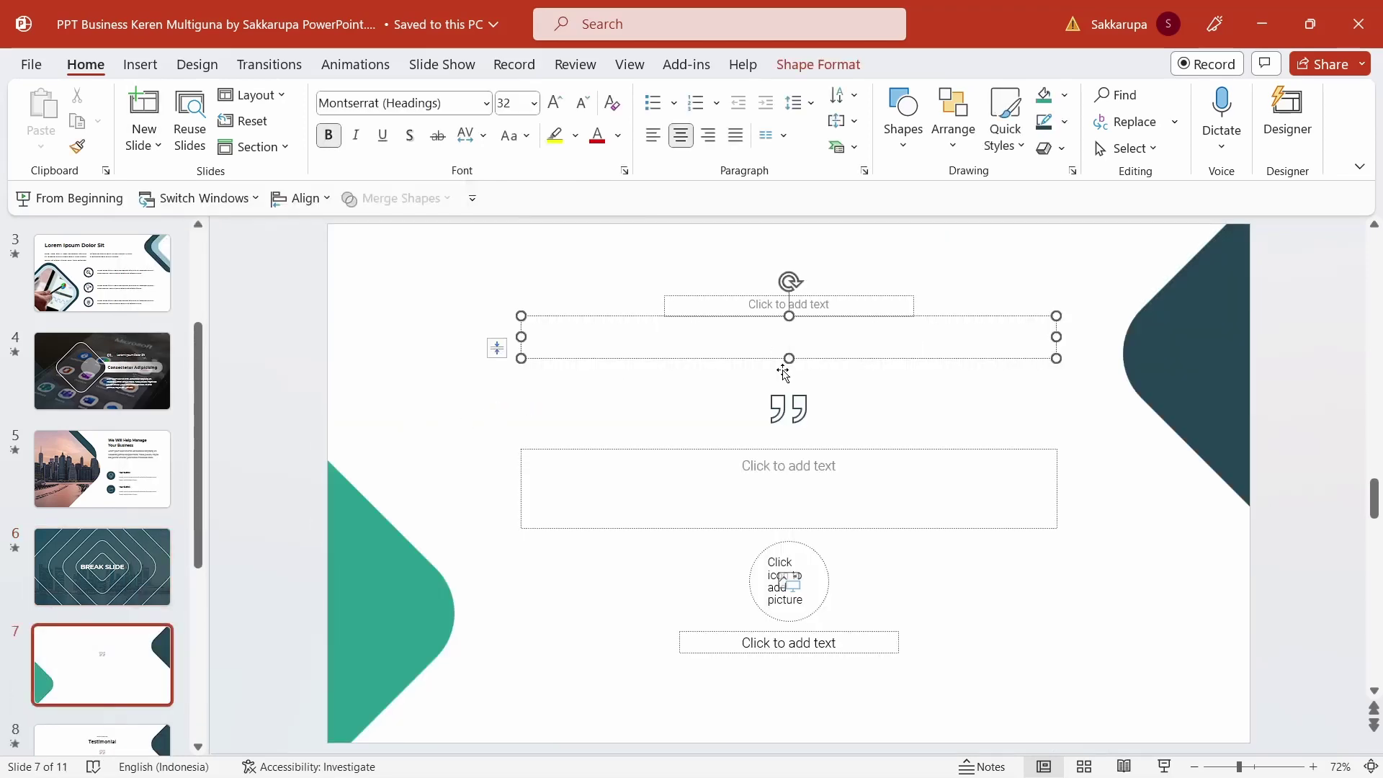
pyautogui.click(808, 489)
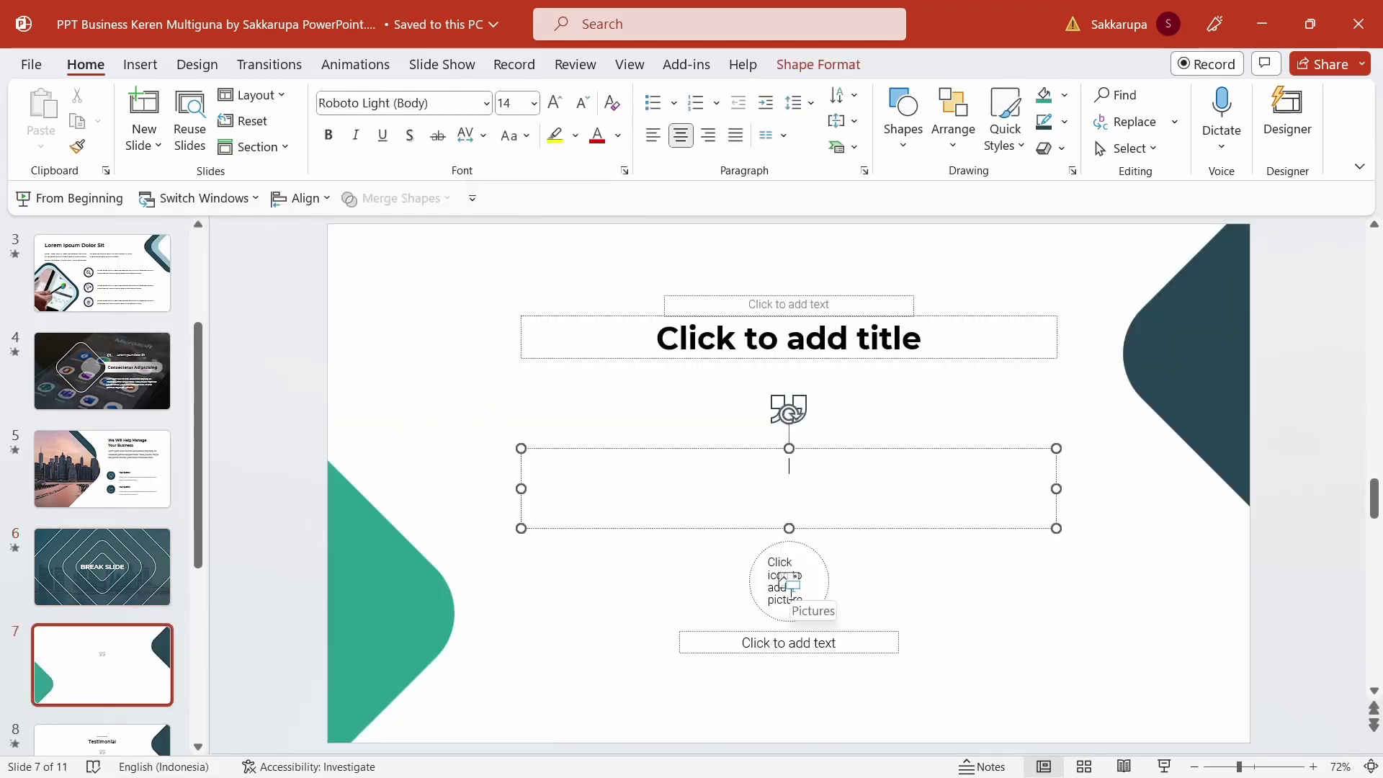
pyautogui.click(848, 574)
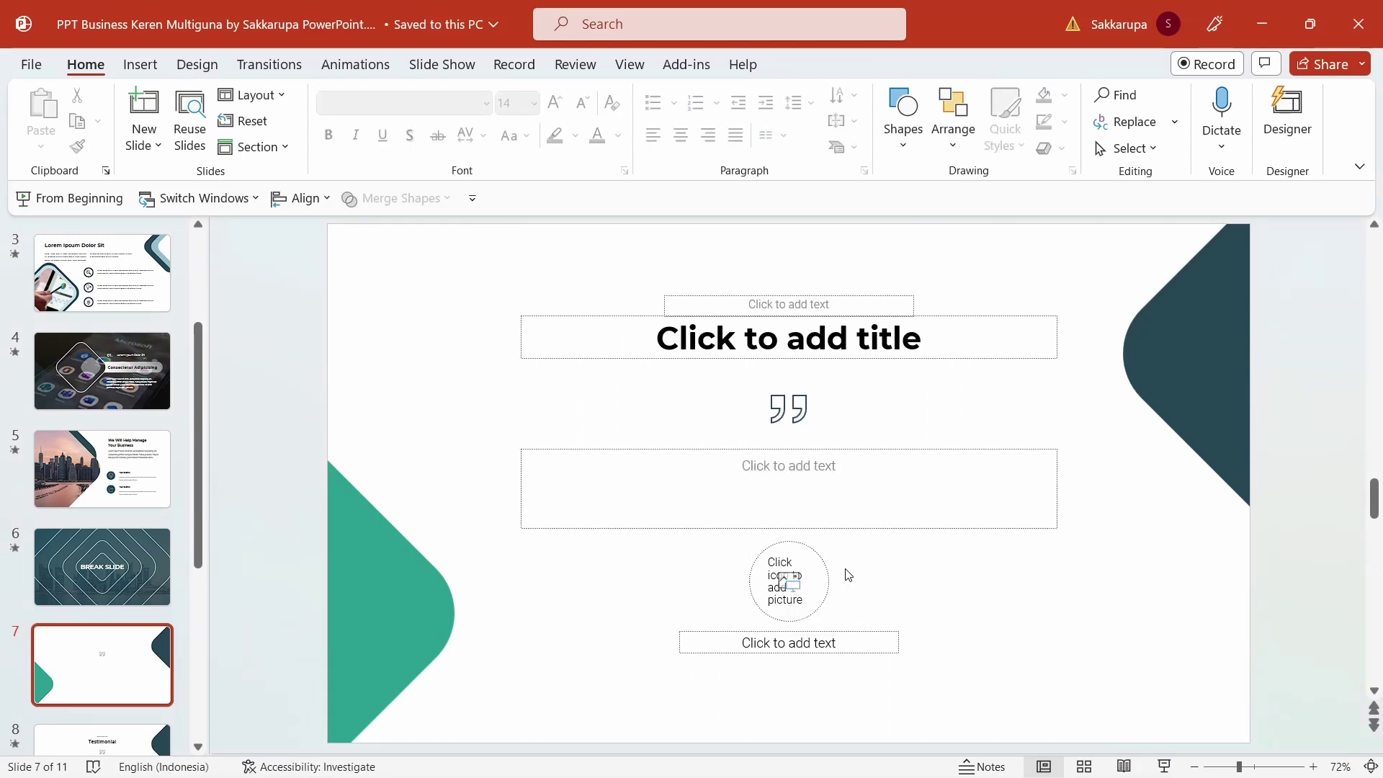
pyautogui.click(122, 640)
# Step: Delete the blank Testimonial 2 slide and return to slide 1, the title slide
pyautogui.press('Delete')
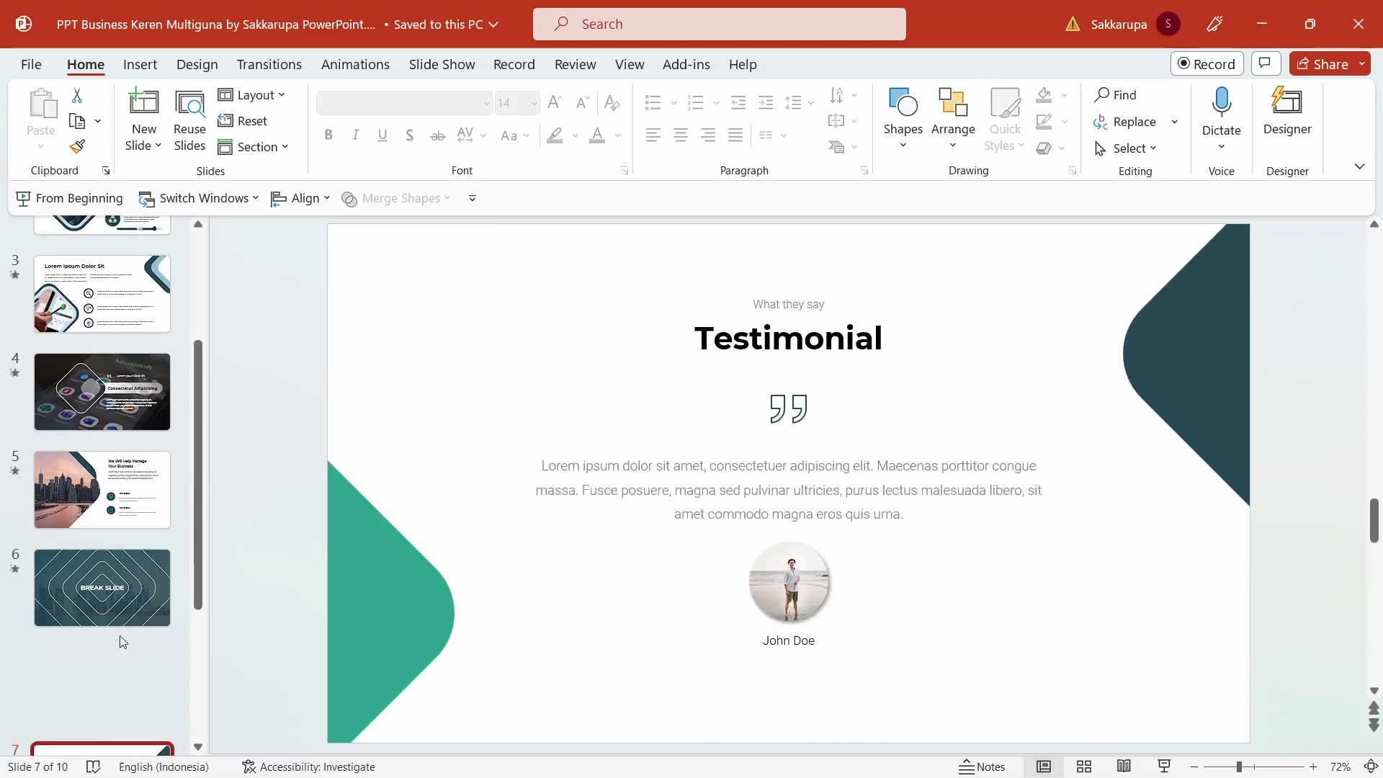
pyautogui.scroll(3, 139, 643)
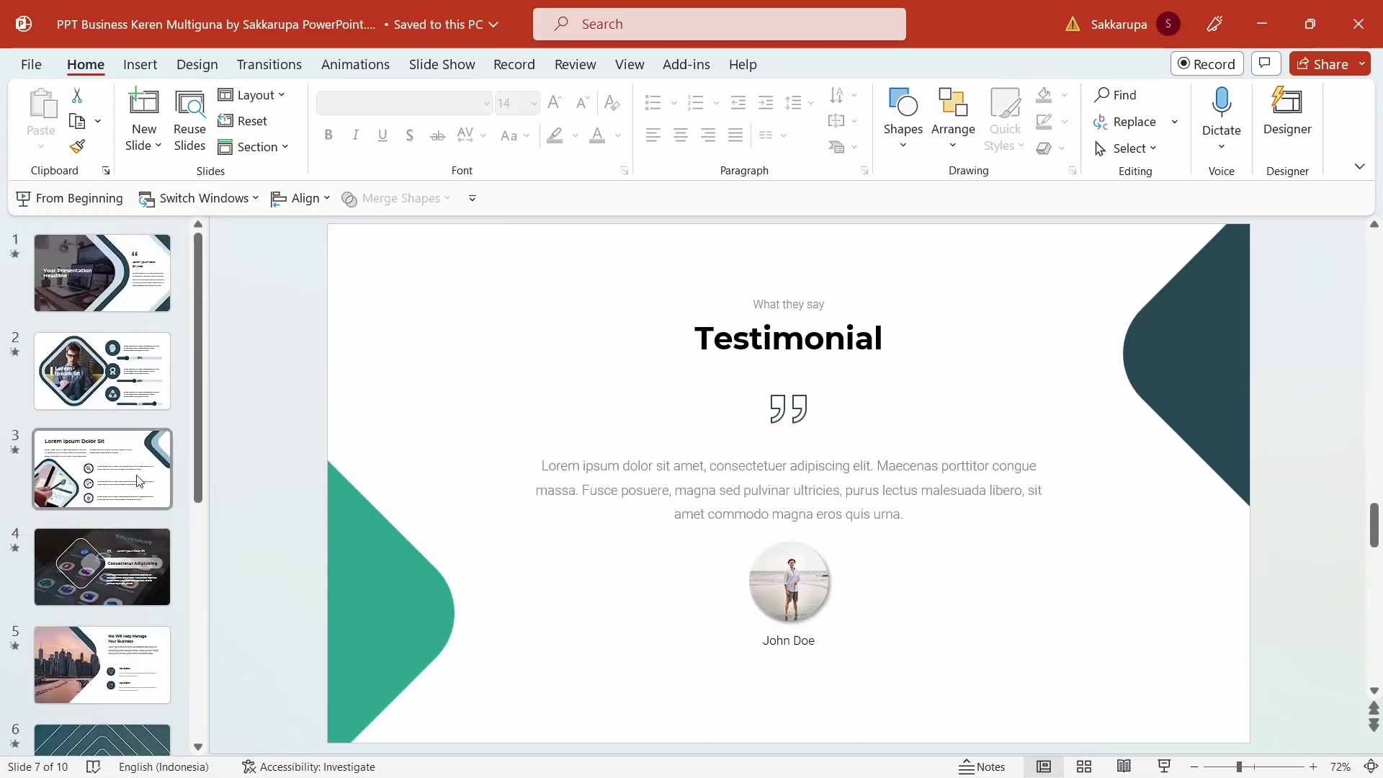
pyautogui.click(99, 290)
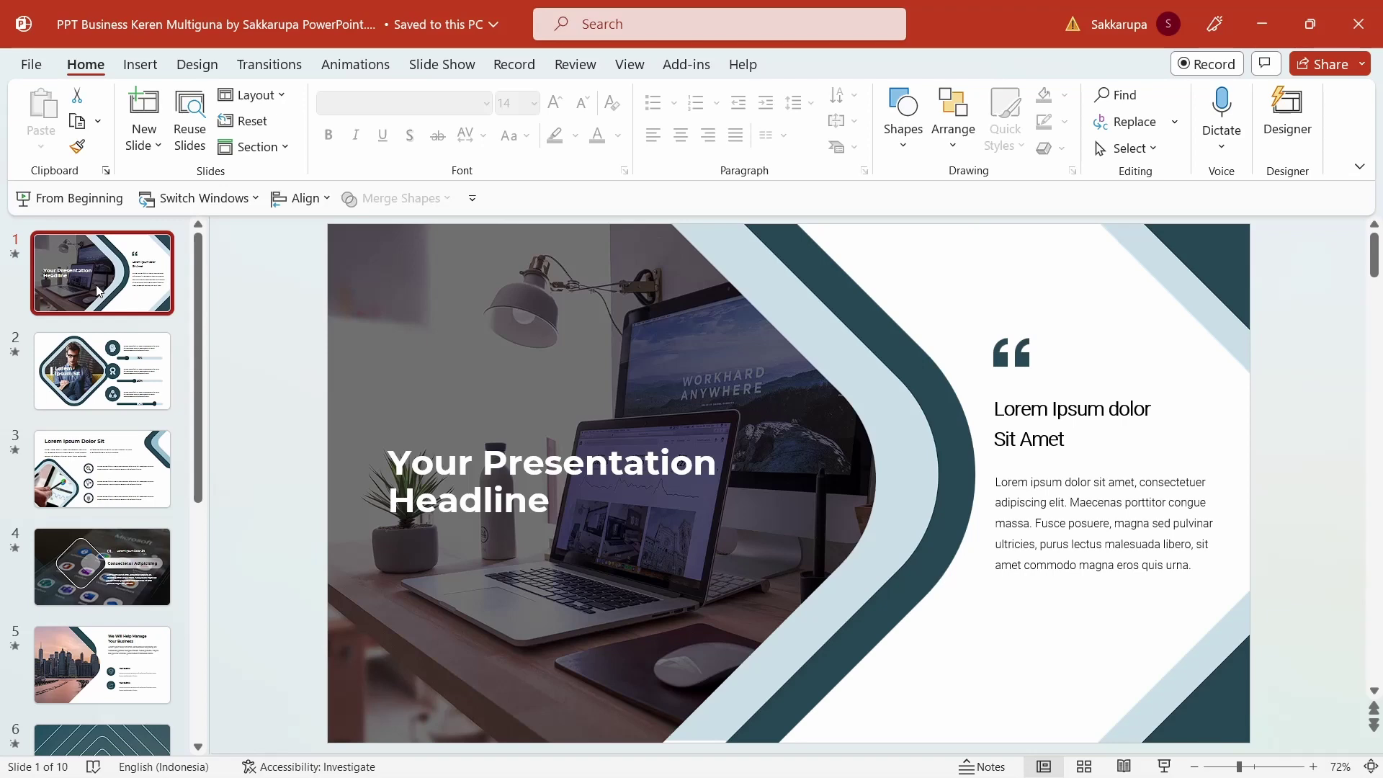
# Step: Apply the teal Creative 1 colour variant from the Design tab, then view slide 2
pyautogui.click(188, 67)
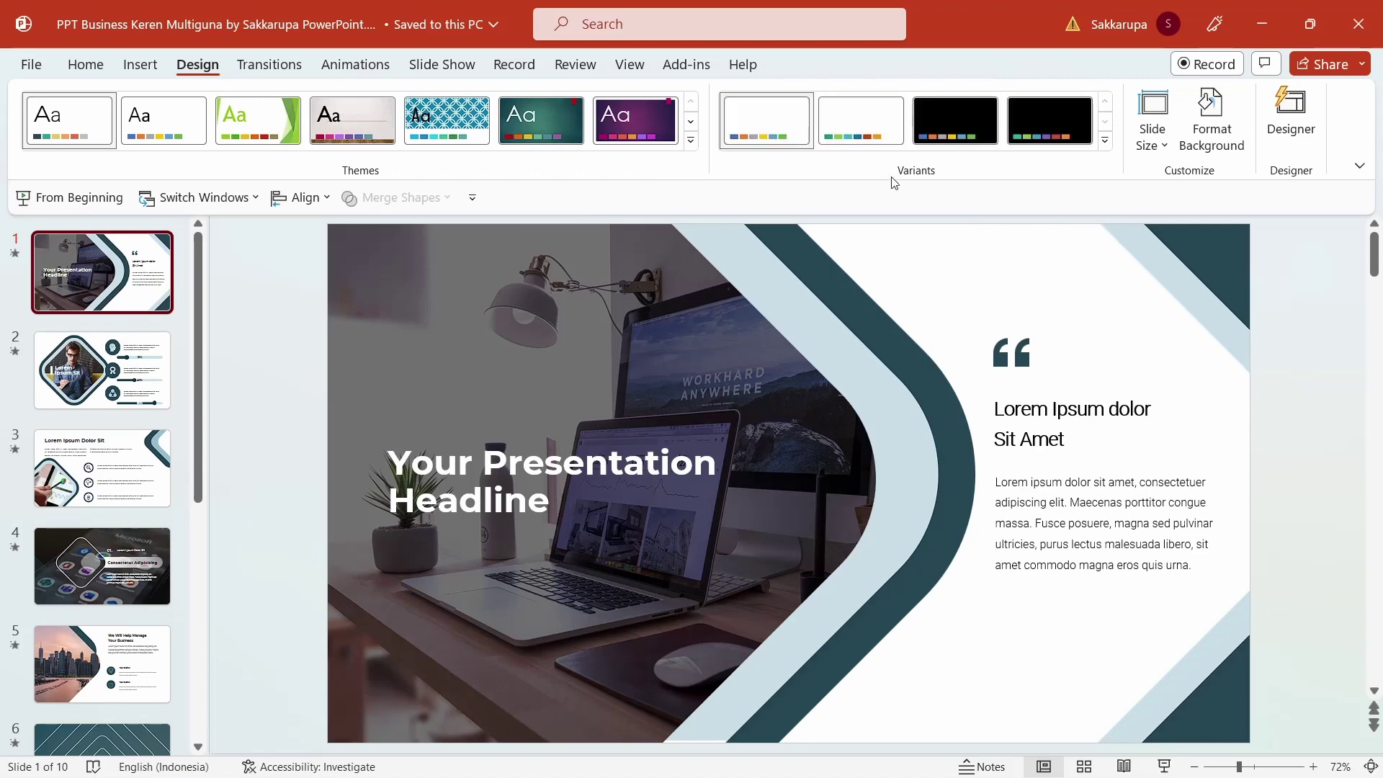
pyautogui.click(1106, 141)
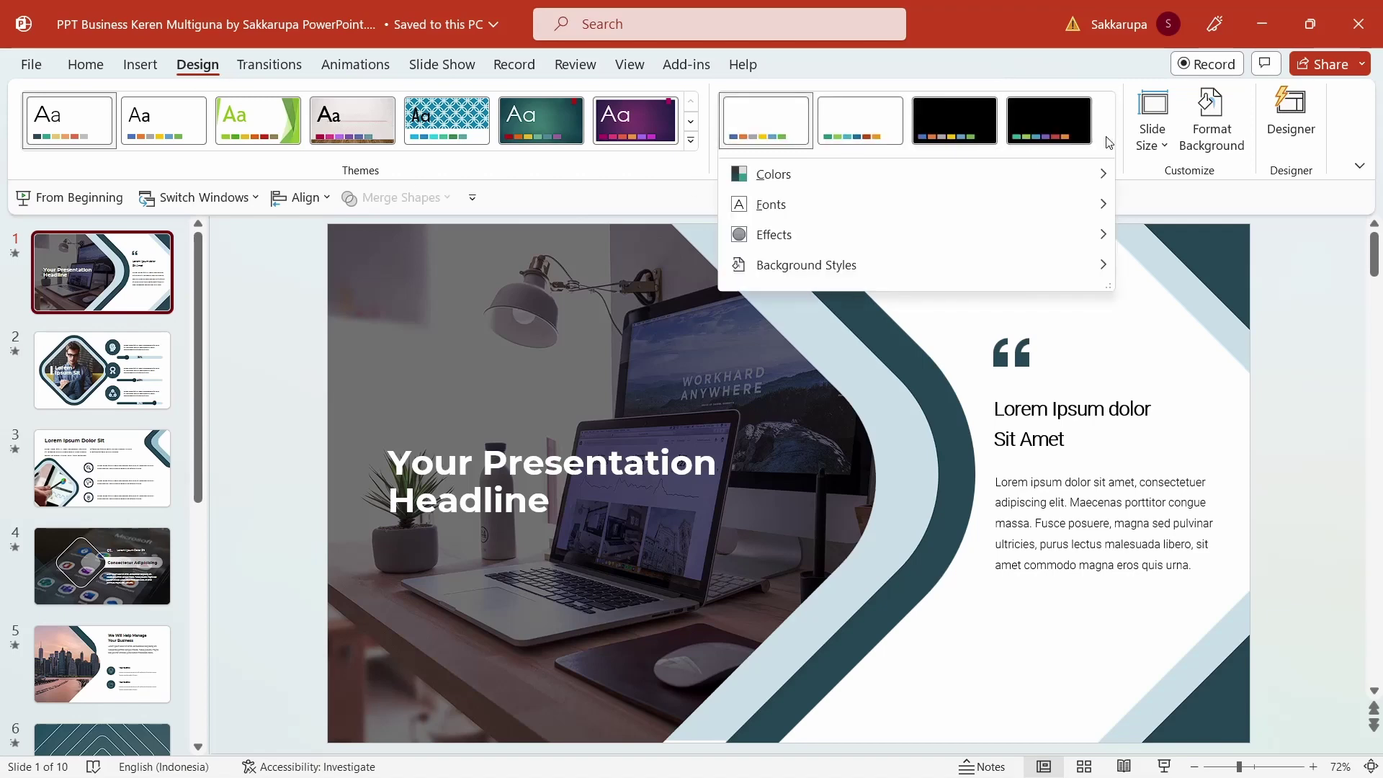
pyautogui.moveTo(774, 175)
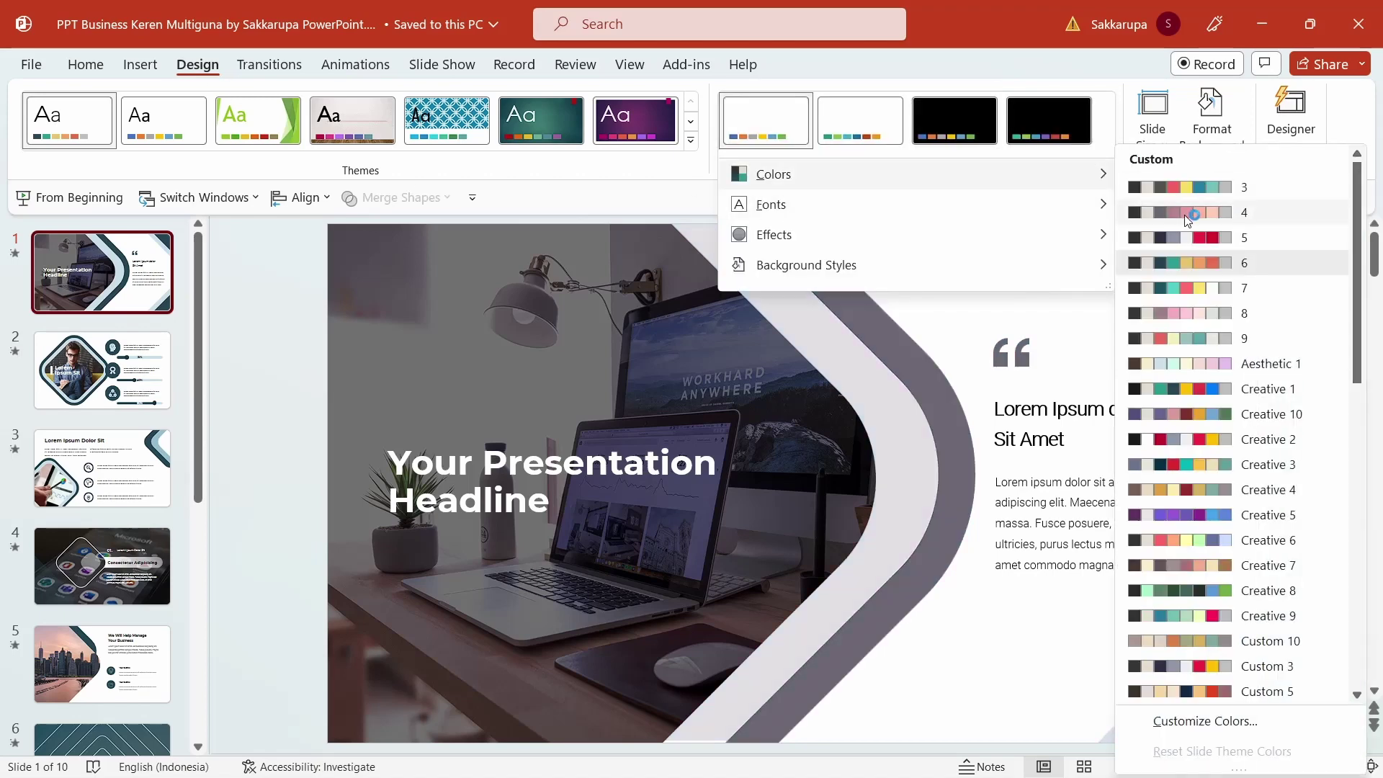
pyautogui.click(1210, 392)
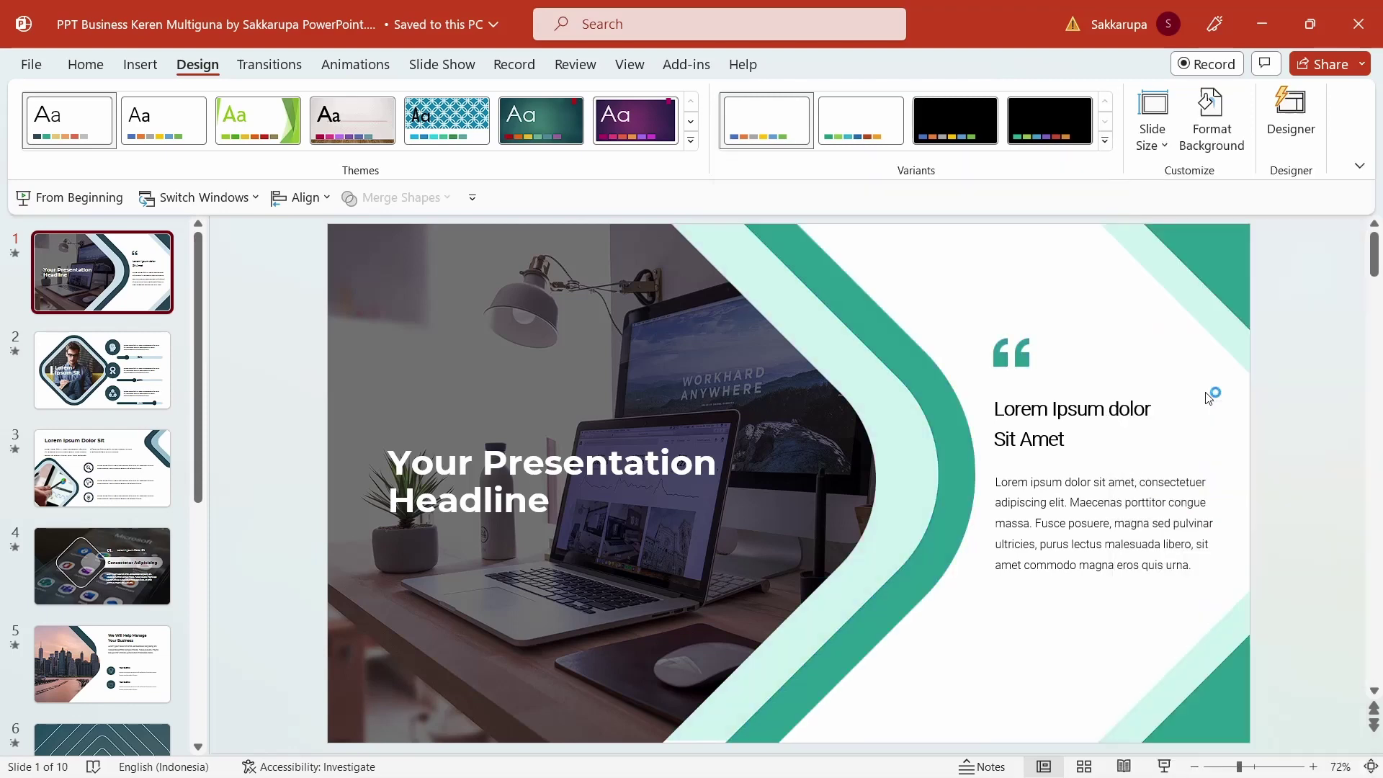
pyautogui.click(126, 378)
# Step: Review slides 7, 8 and the THANK YOU slide in the new teal colours
pyautogui.scroll(-3, 102, 478)
pyautogui.scroll(-2, 103, 478)
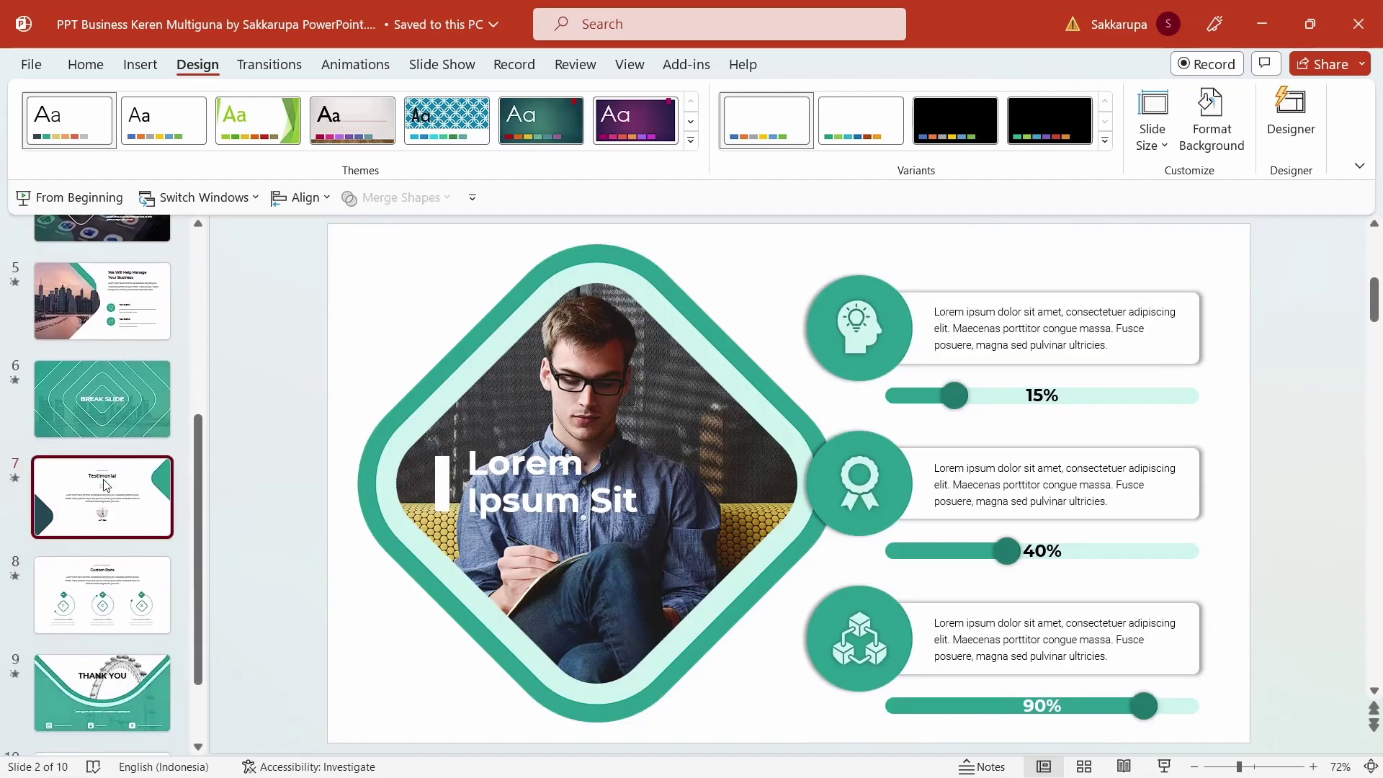
pyautogui.click(106, 484)
pyautogui.scroll(-2, 106, 485)
pyautogui.scroll(-1, 107, 484)
pyautogui.click(106, 485)
pyautogui.click(109, 576)
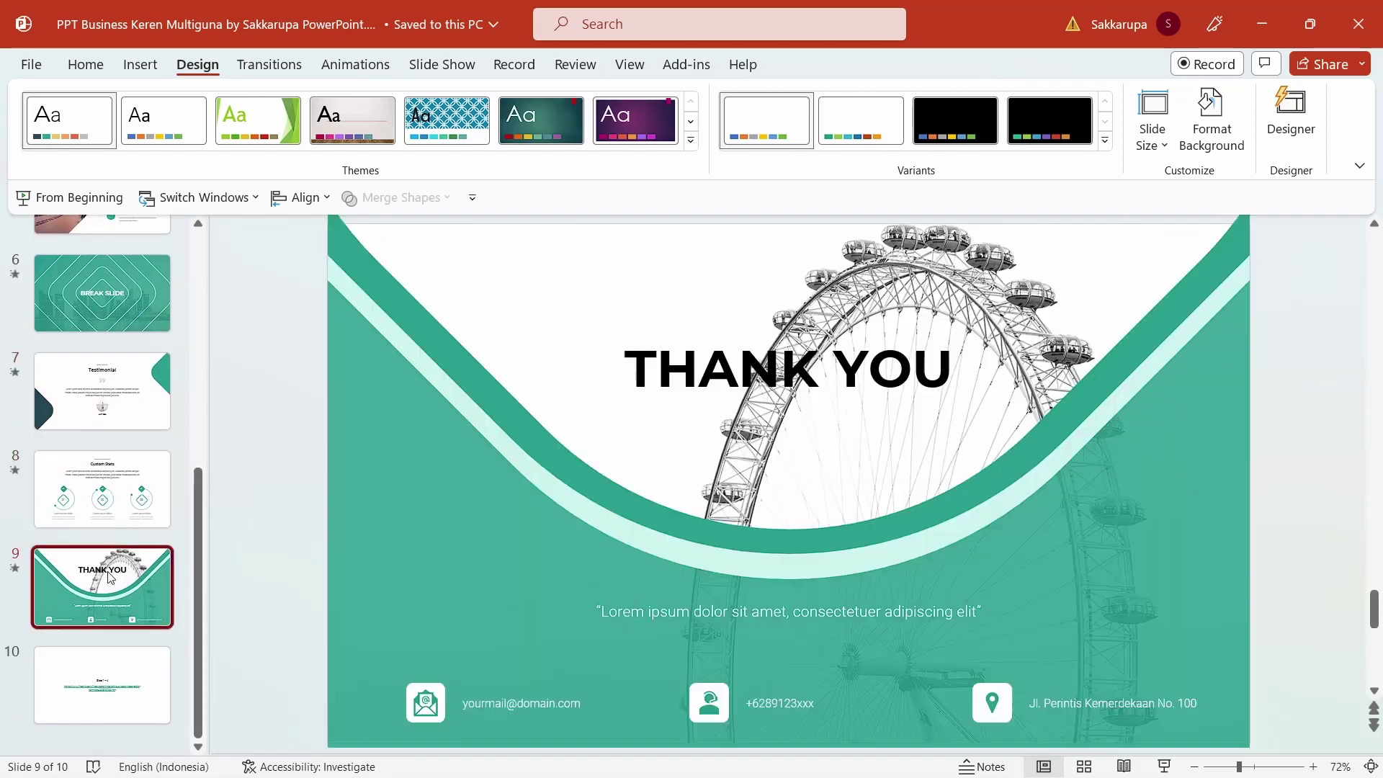
pyautogui.scroll(2, 117, 514)
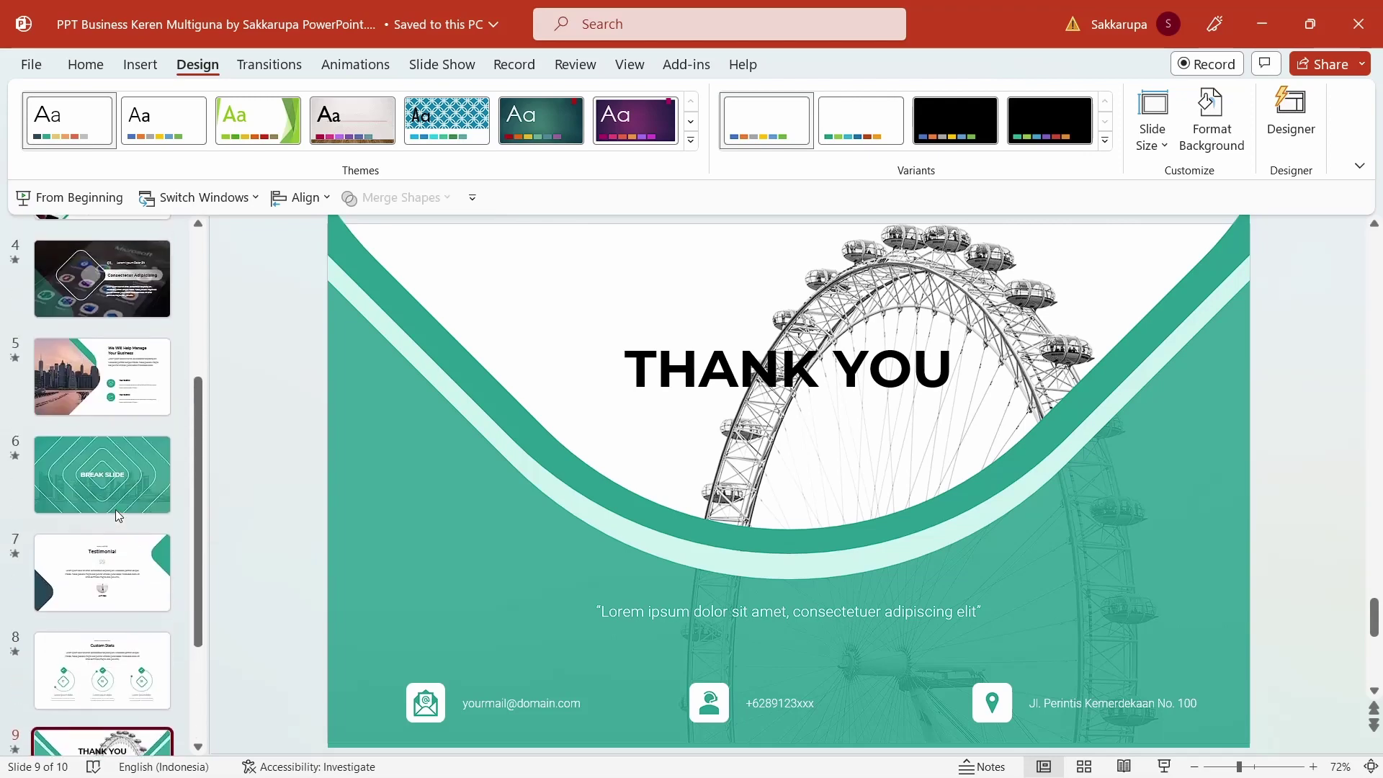
pyautogui.scroll(3, 116, 509)
pyautogui.scroll(-5, 193, 434)
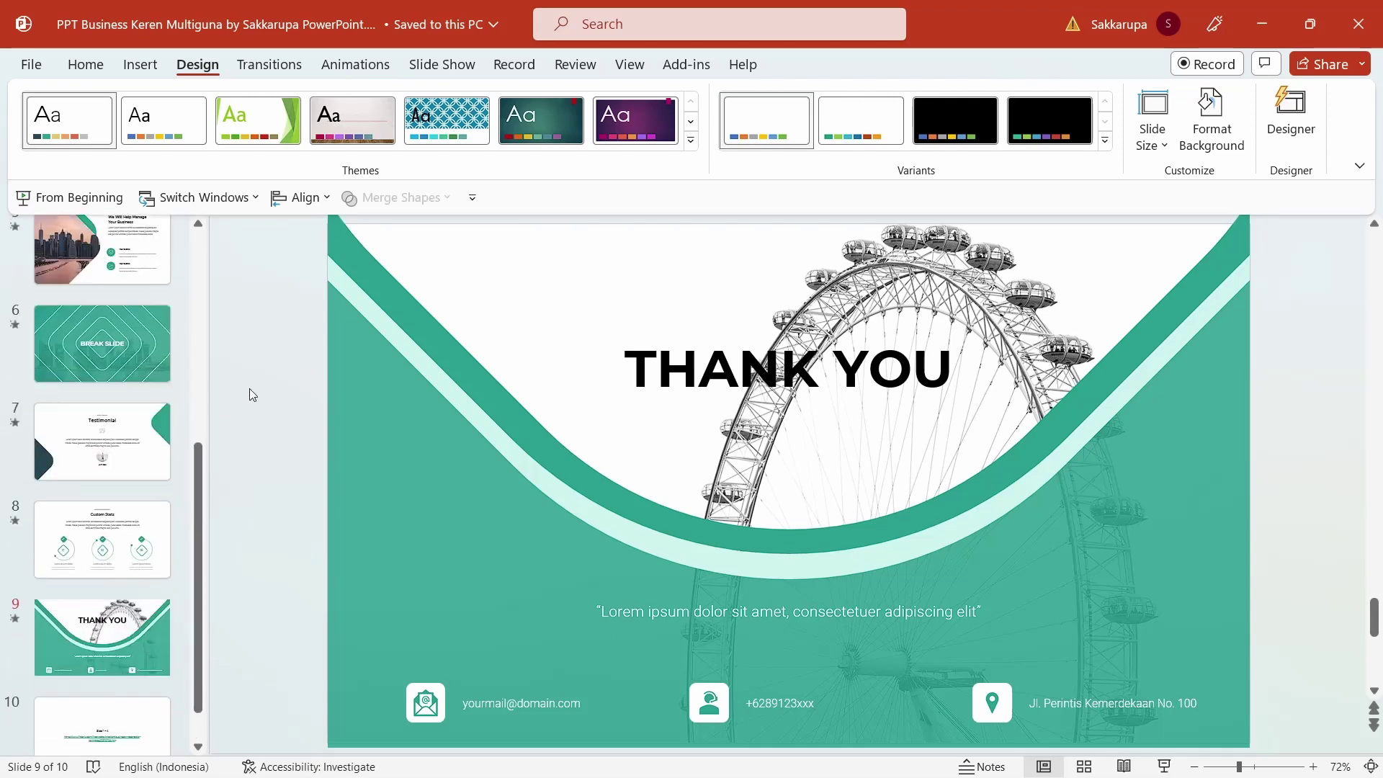